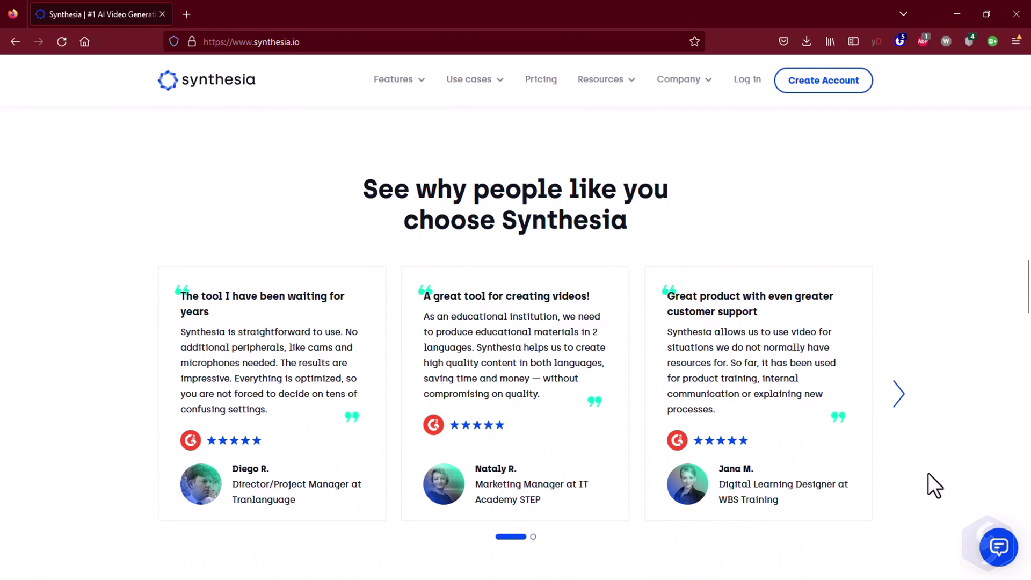
Scroll the synthesia.io homepage down to the 'Get professional actors' avatar grid.
scroll(928, 474, down, 10)
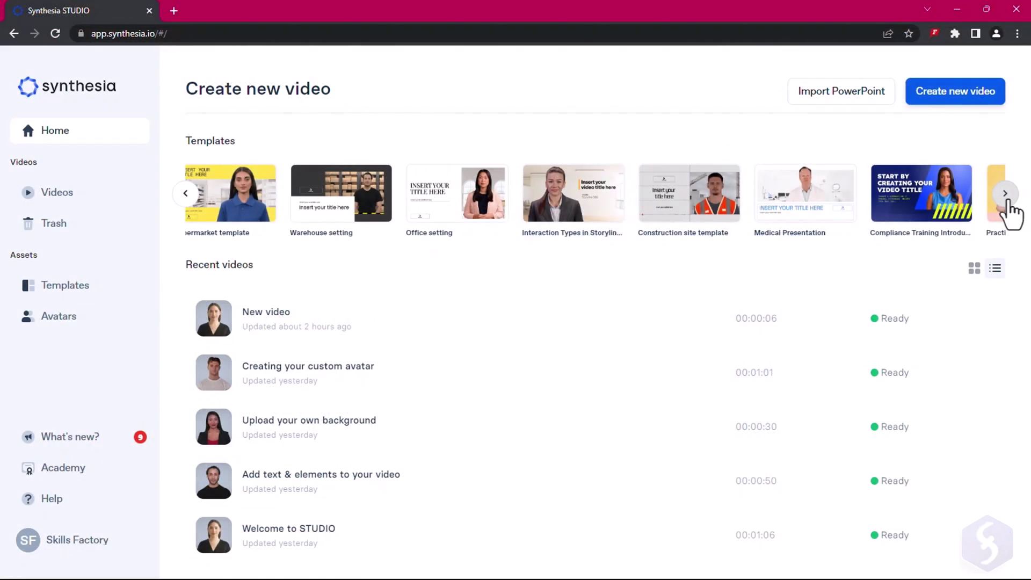
Preview the Practice a new skill template and create a video from it.
click(1005, 194)
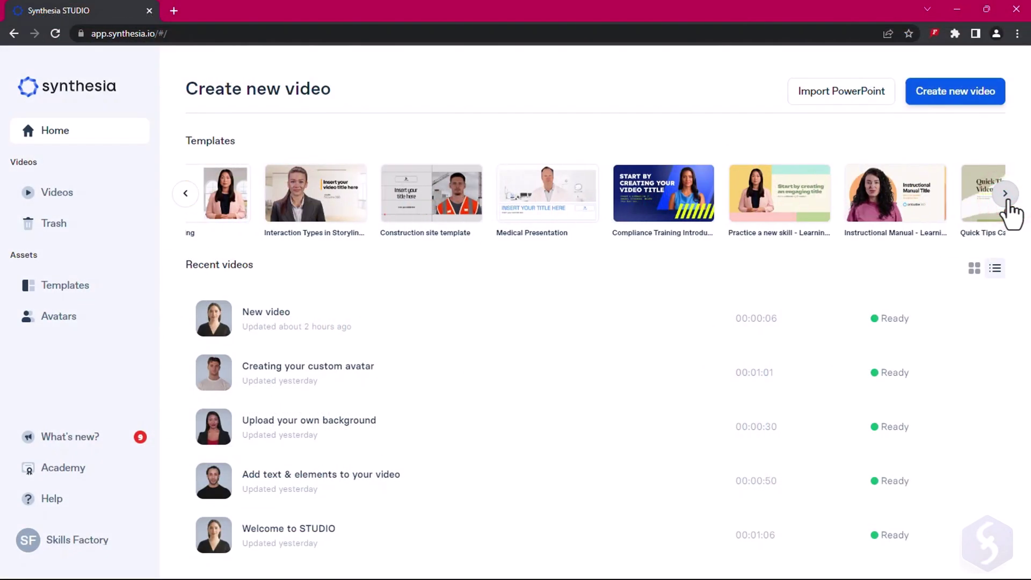
click(793, 203)
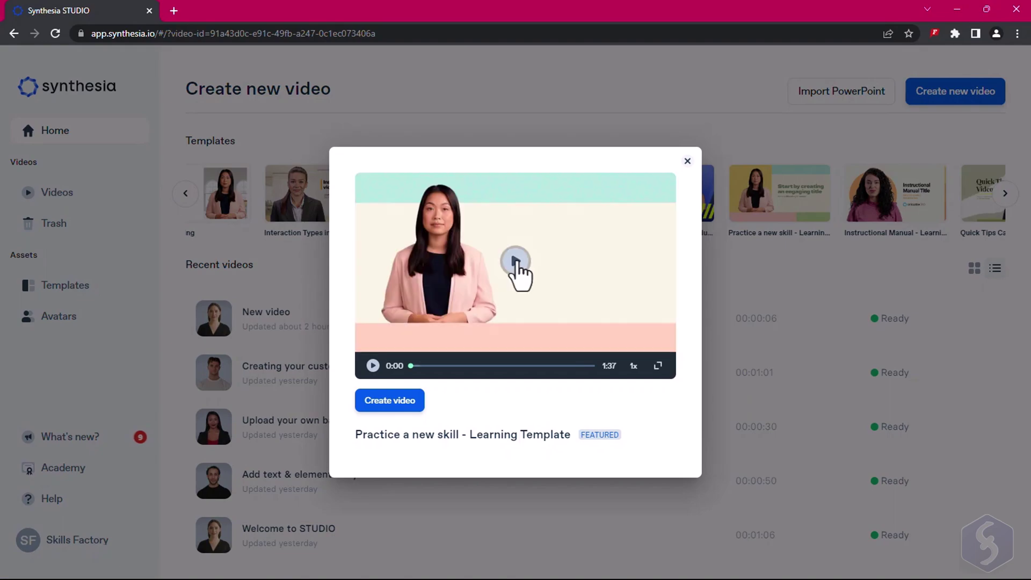
click(517, 261)
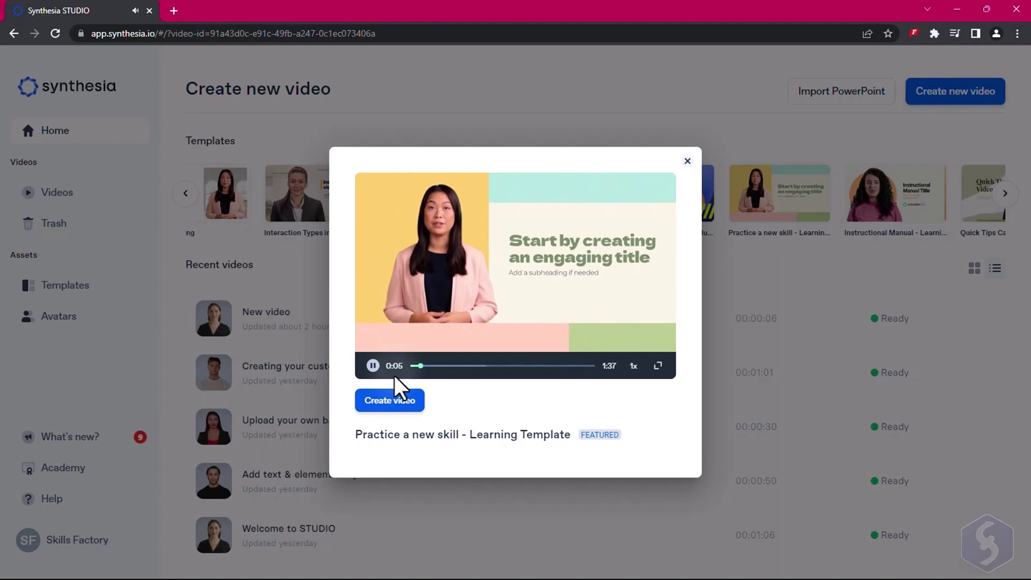
click(400, 403)
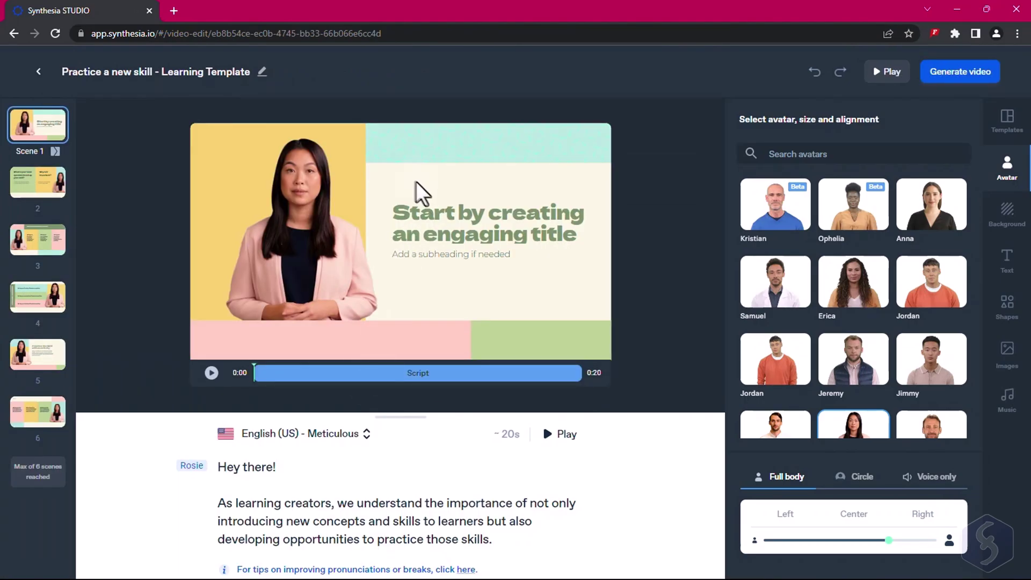
Look through the template's scenes 2, 3 and 4, then return to scene 1.
click(39, 200)
click(40, 248)
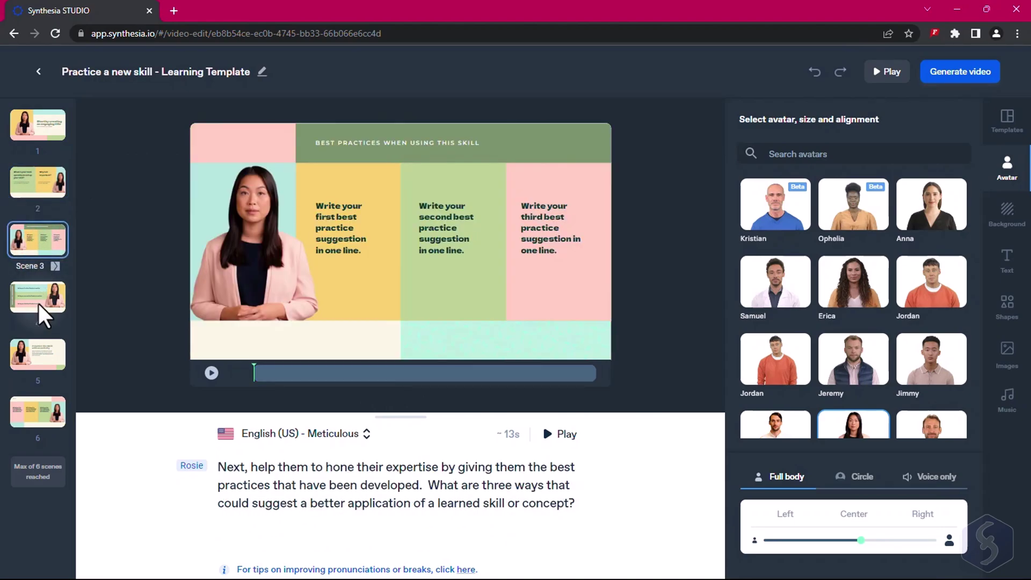
click(24, 298)
click(54, 130)
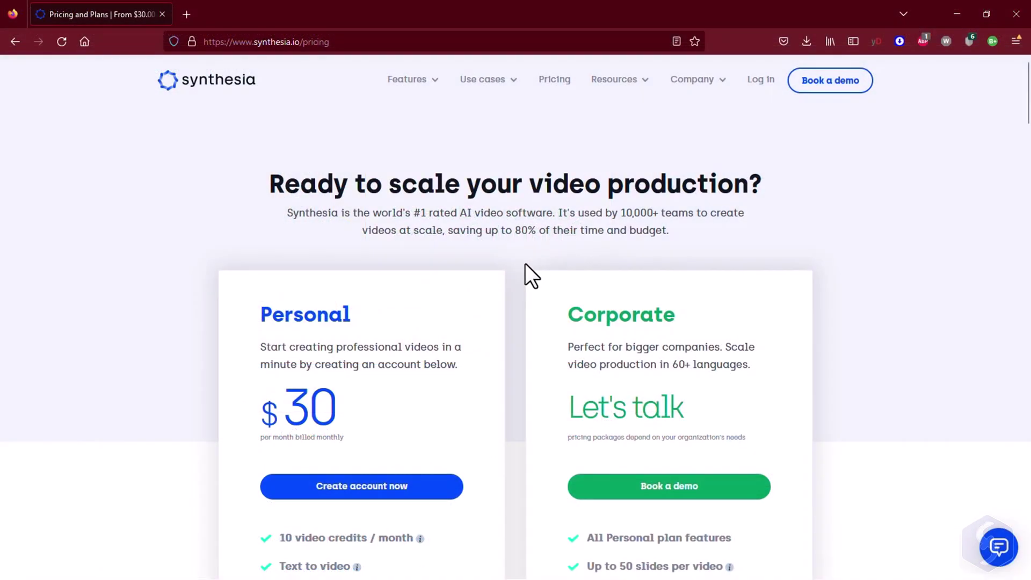
Scroll the homepage and open the Create a free AI video form.
scroll(525, 263, down, 1)
scroll(503, 215, down, 2)
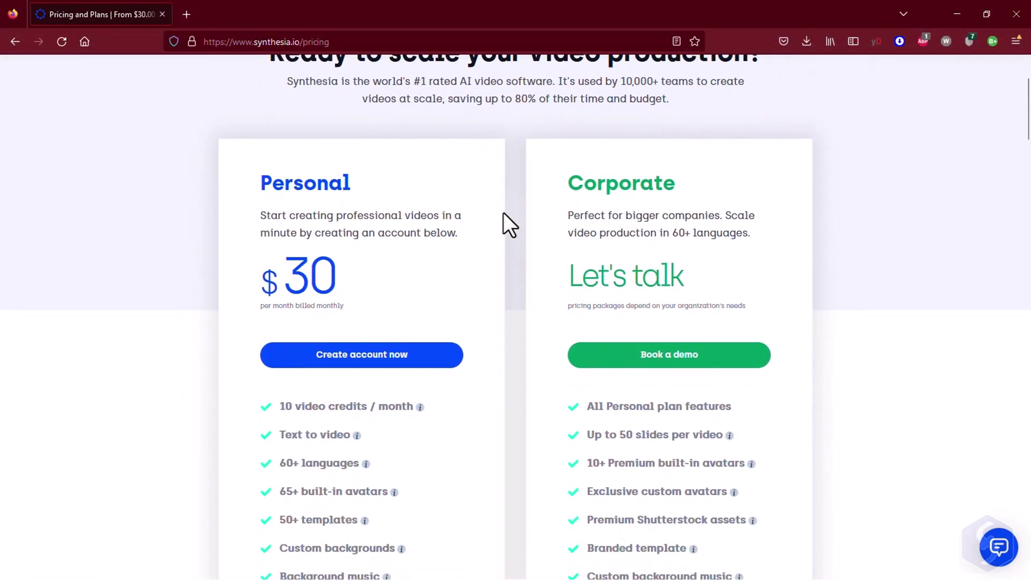
scroll(504, 213, down, 1)
scroll(504, 213, up, 1)
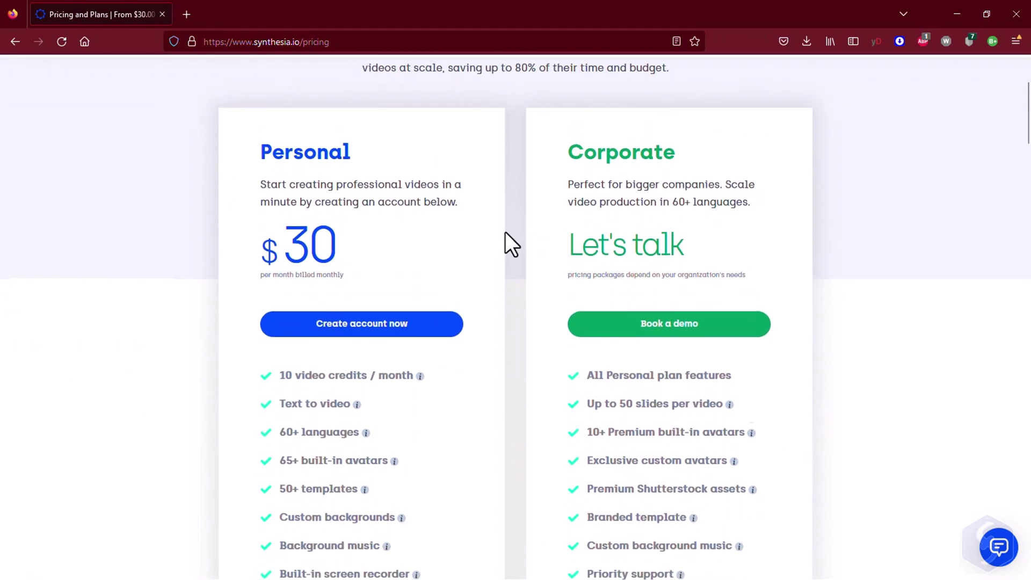
scroll(505, 232, down, 5)
scroll(505, 232, down, 1)
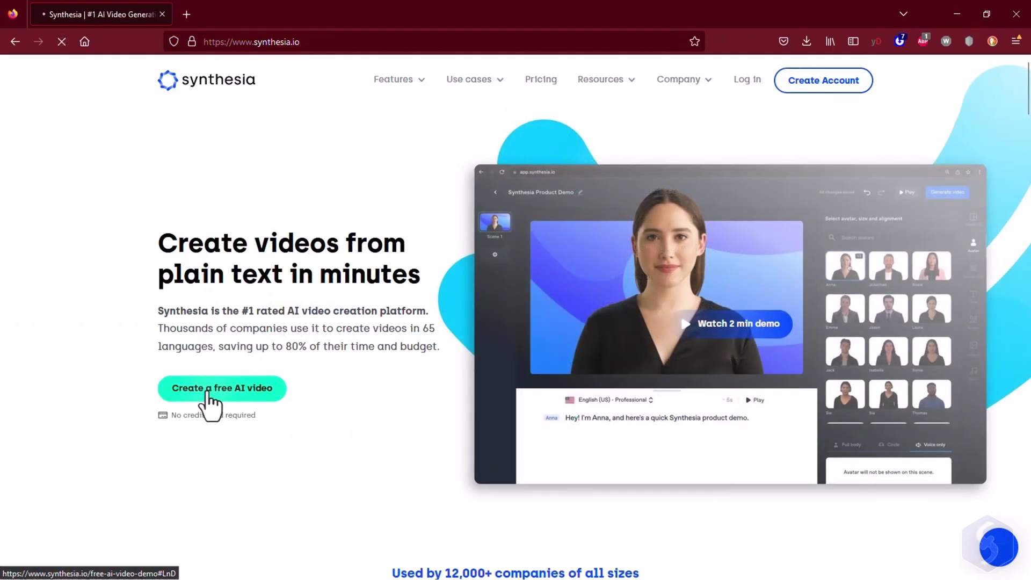
click(233, 388)
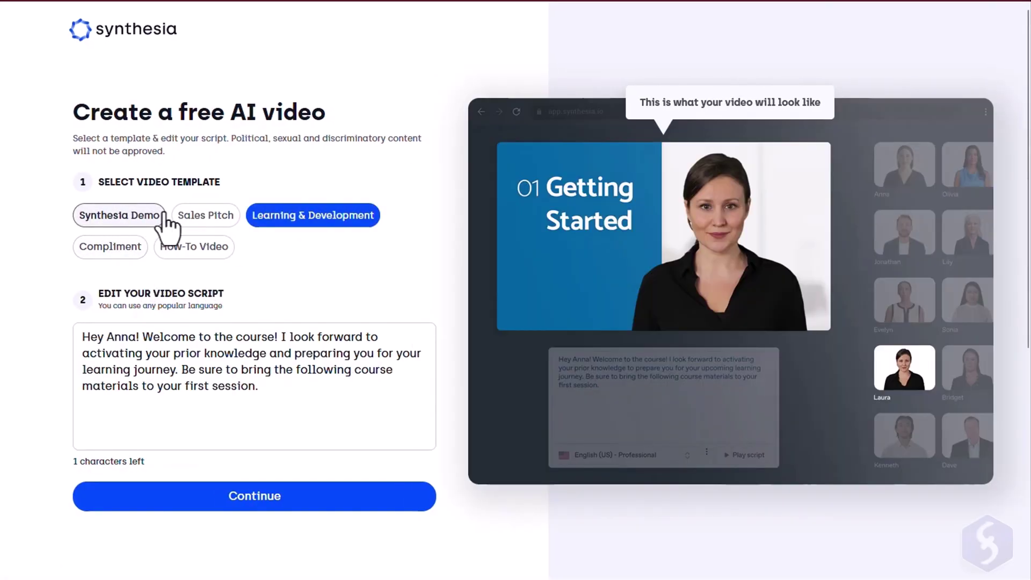
Pick the Learning & Development template over How-To and Sales Pitch, and continue to the details form.
click(207, 245)
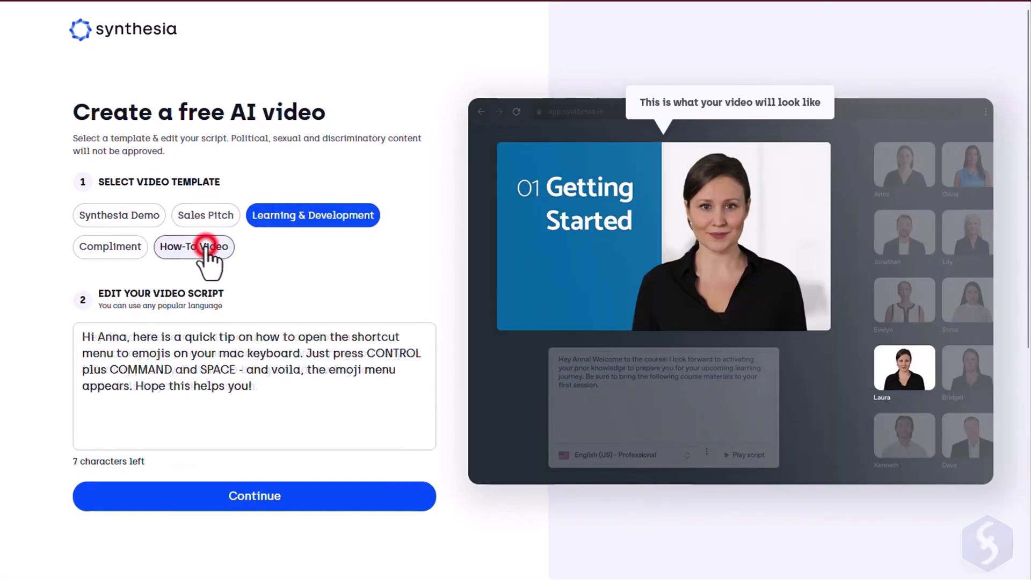
click(204, 215)
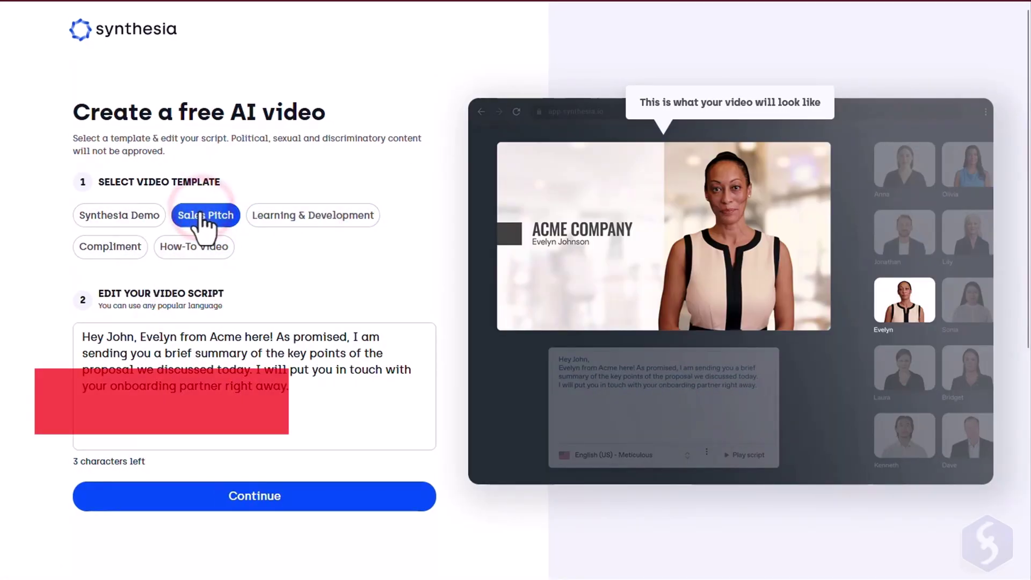
click(290, 215)
triple_click(181, 331)
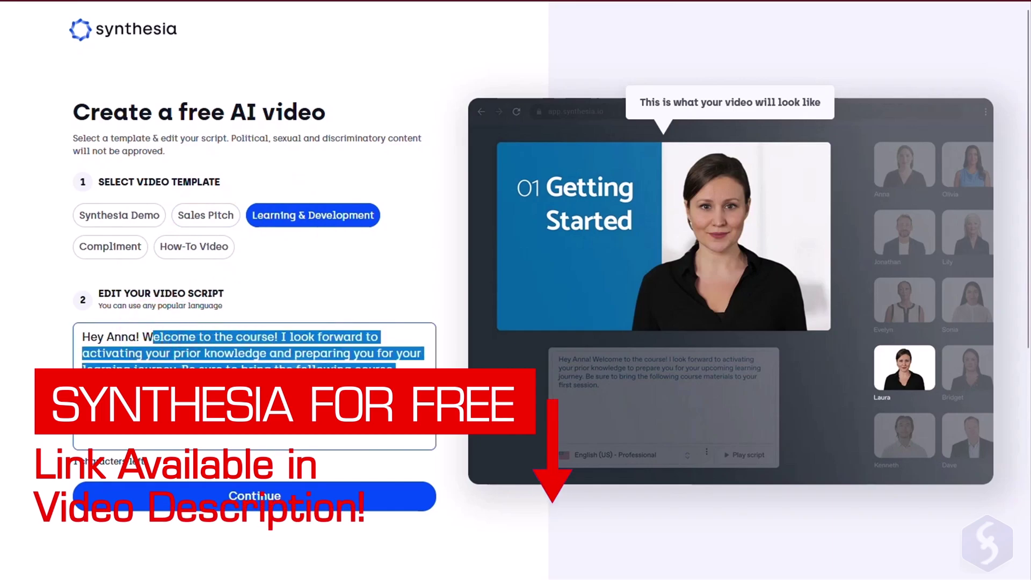
click(145, 337)
click(302, 498)
click(166, 212)
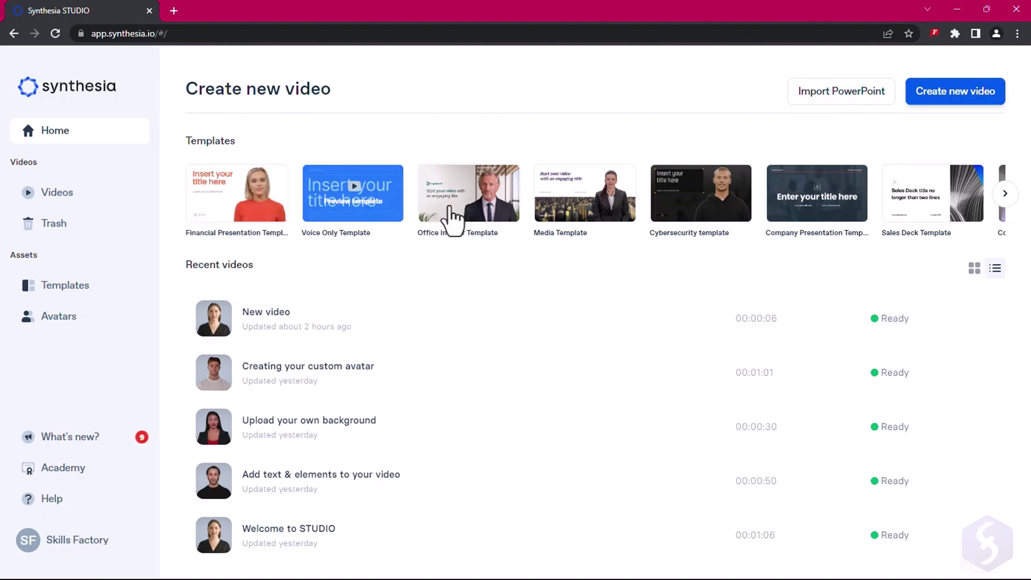
Preview the Financial Presentation Template, then start a blank video featuring the Anna avatar.
mouse_move(304, 207)
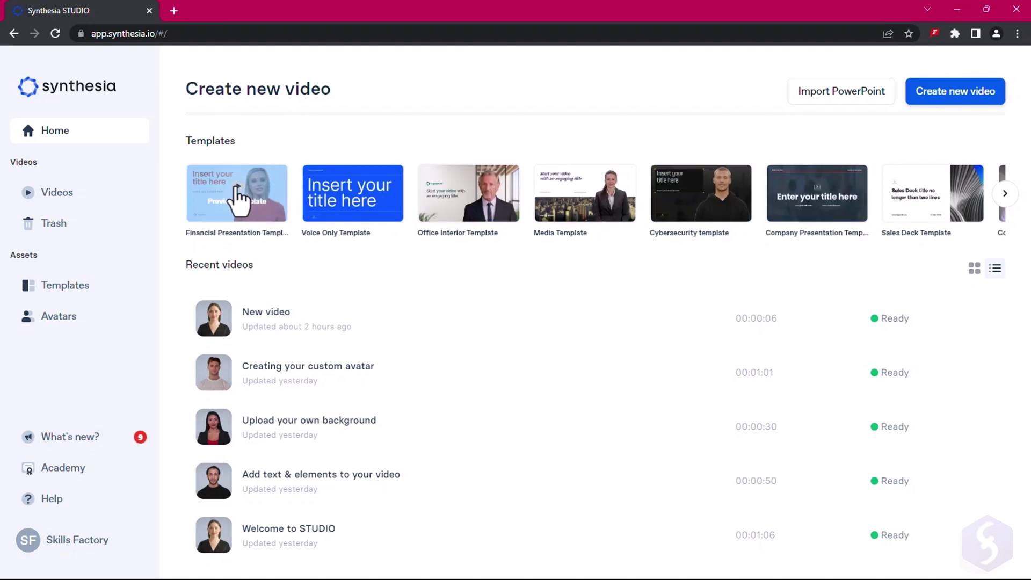
click(240, 196)
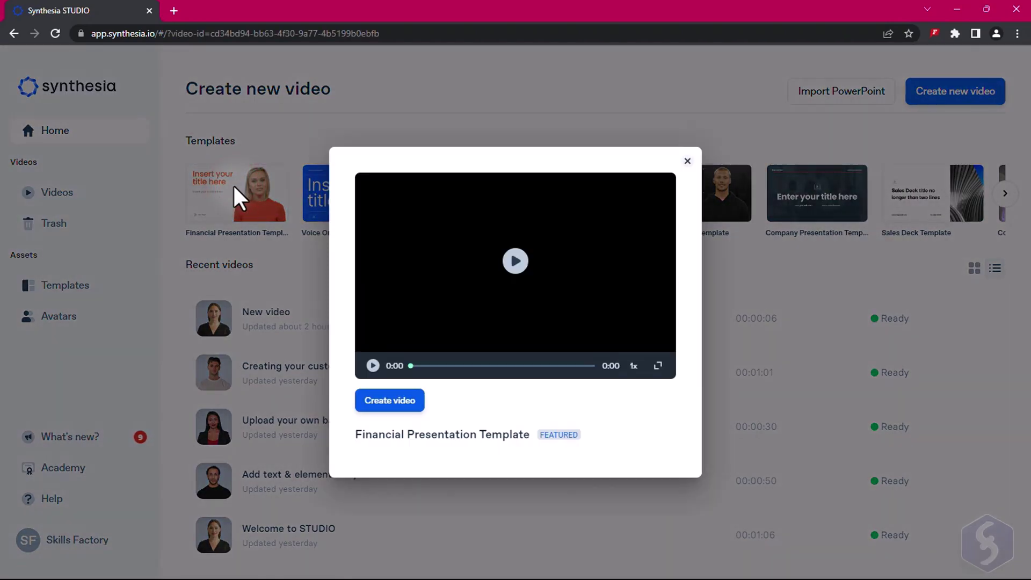
click(373, 365)
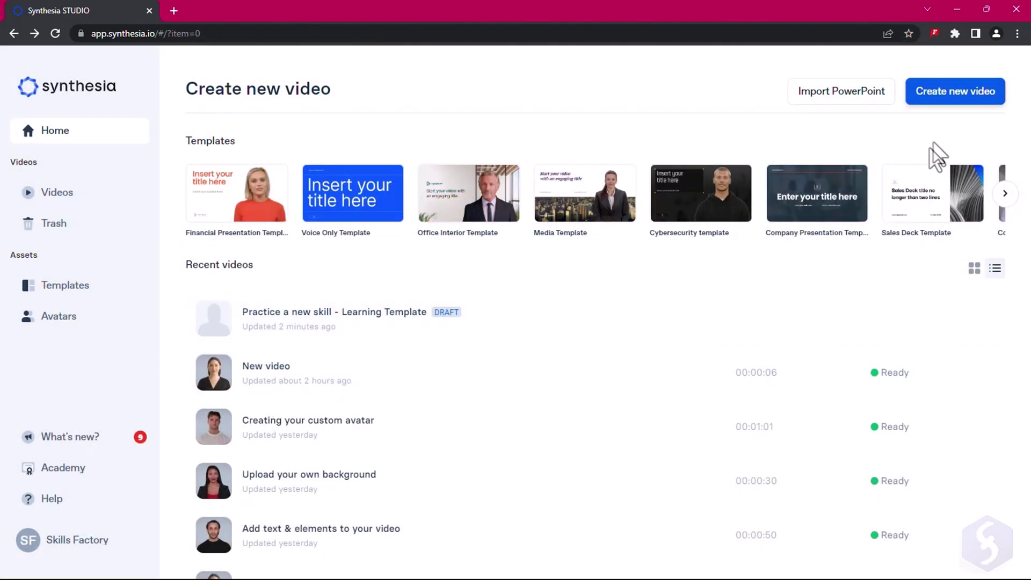
click(956, 94)
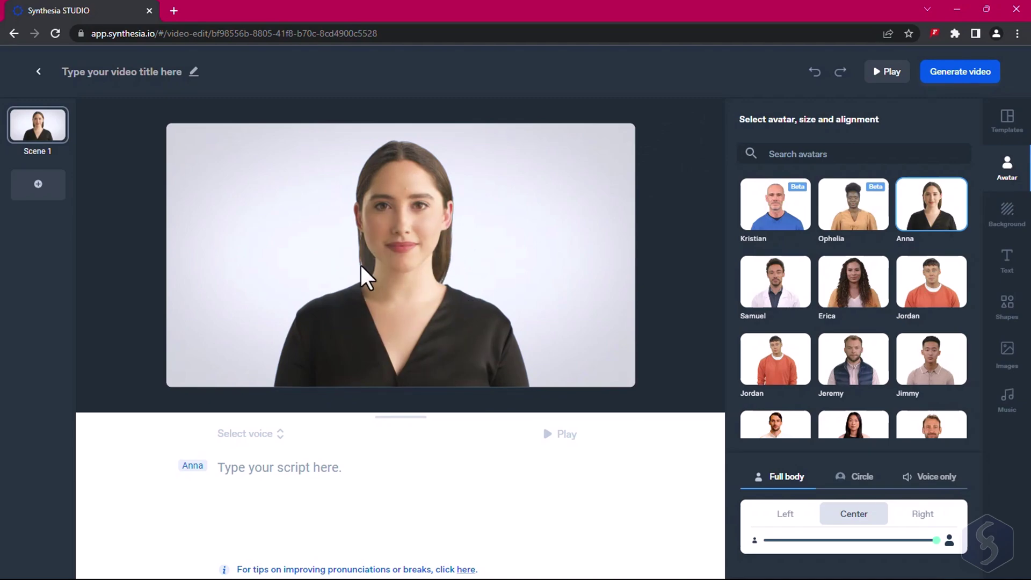
Look through the sidebar's templates, avatars, backgrounds, text and shape options.
click(326, 468)
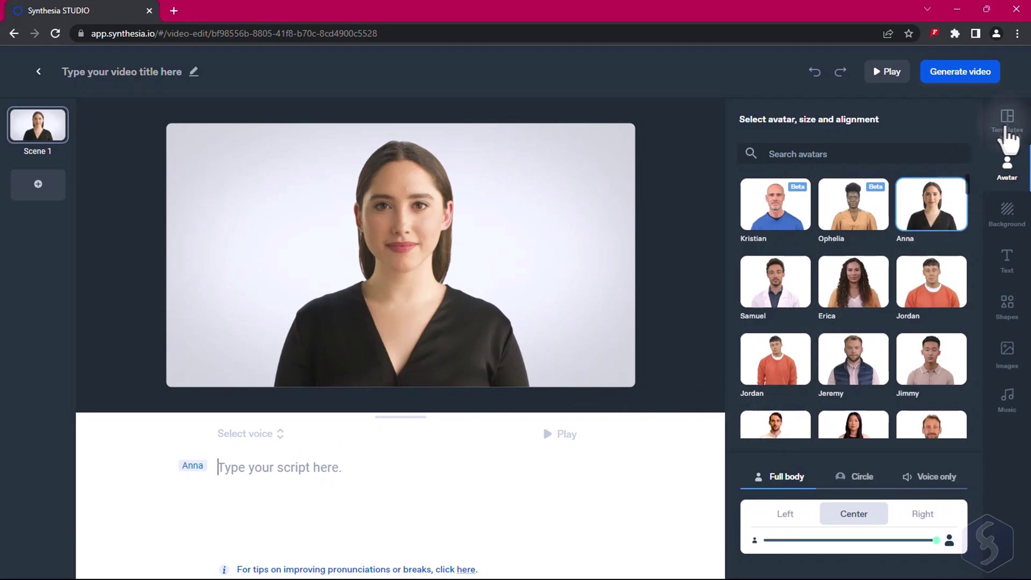
click(1012, 126)
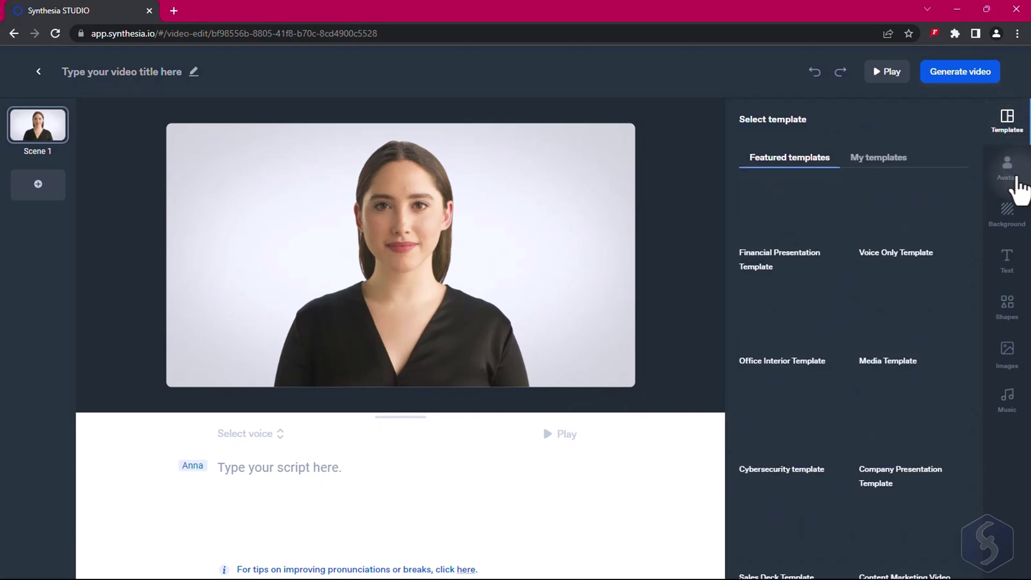
click(1016, 177)
click(1008, 210)
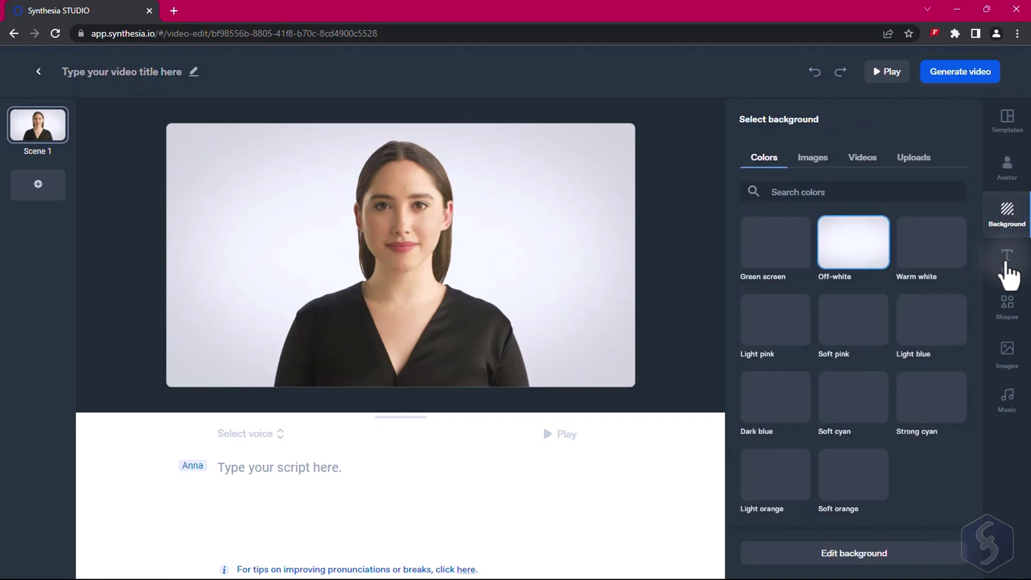
click(1011, 267)
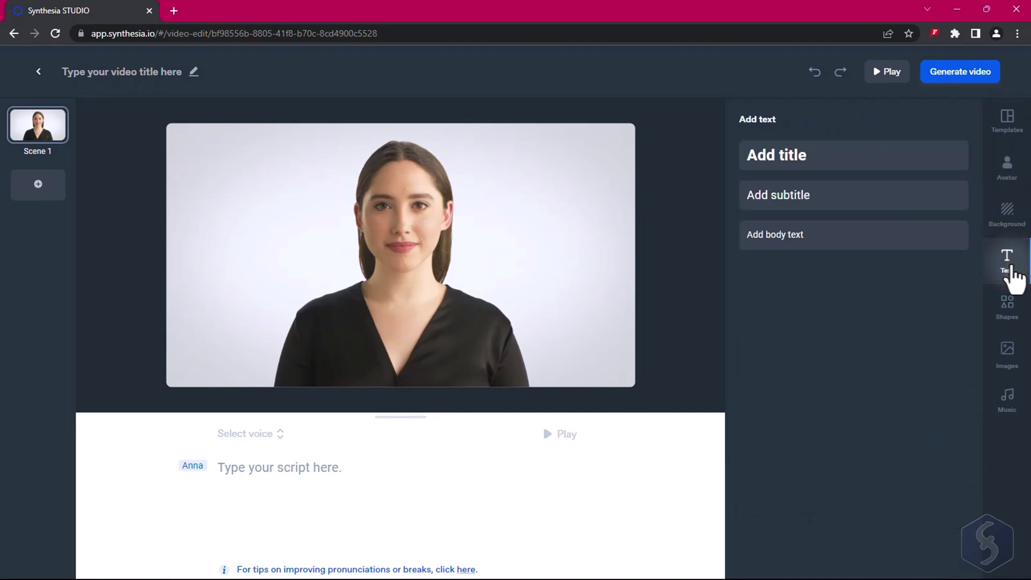
click(1009, 306)
click(1007, 121)
Title the video 'My Project' and add Scene 2.
click(121, 72)
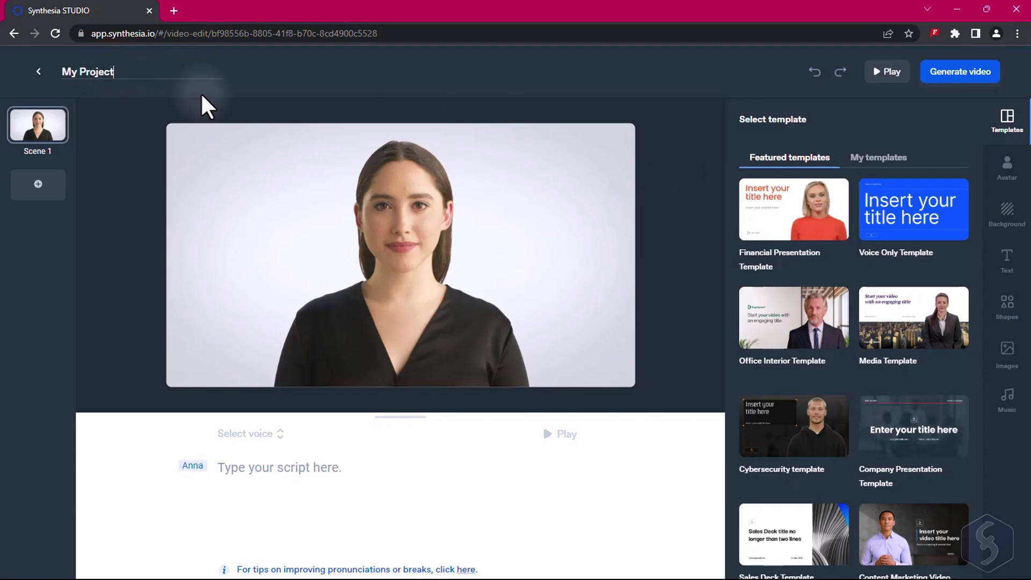
click(170, 70)
click(37, 184)
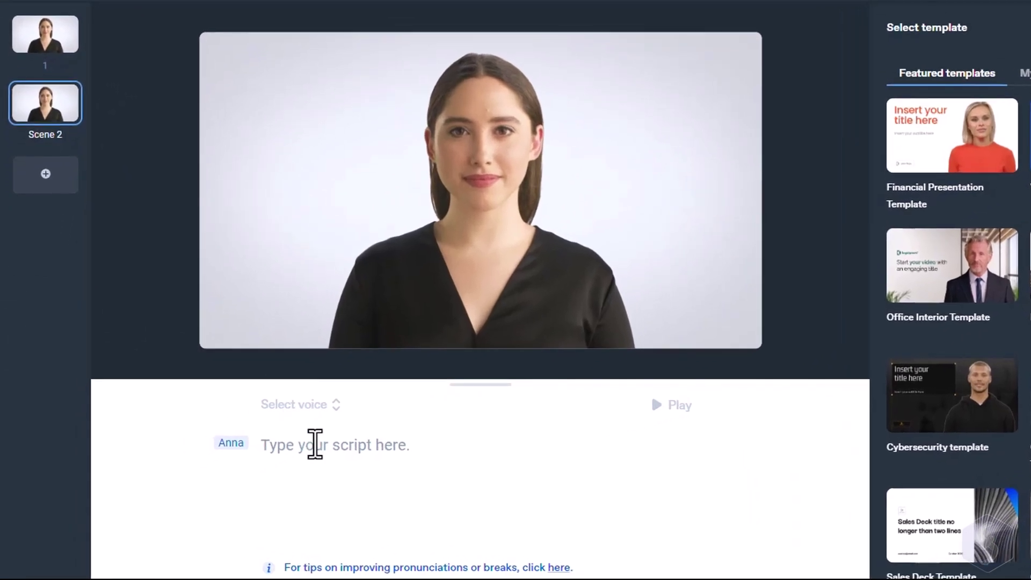
Write 'Hello! Welcome to the Skills Factory!' as Scene 2's script, keeping the current voice, and play it.
click(264, 468)
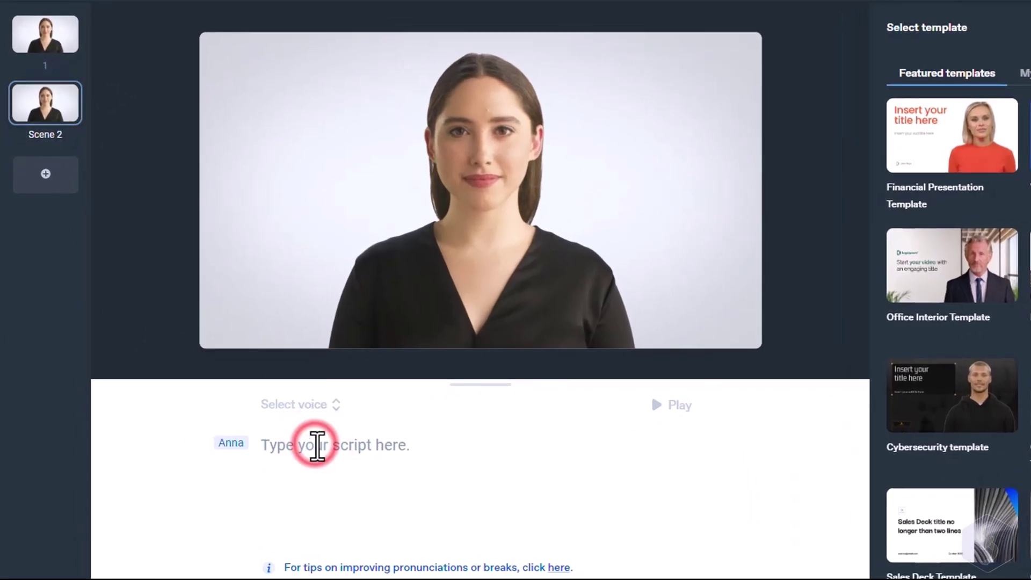
text(Hello! Welcome to t)
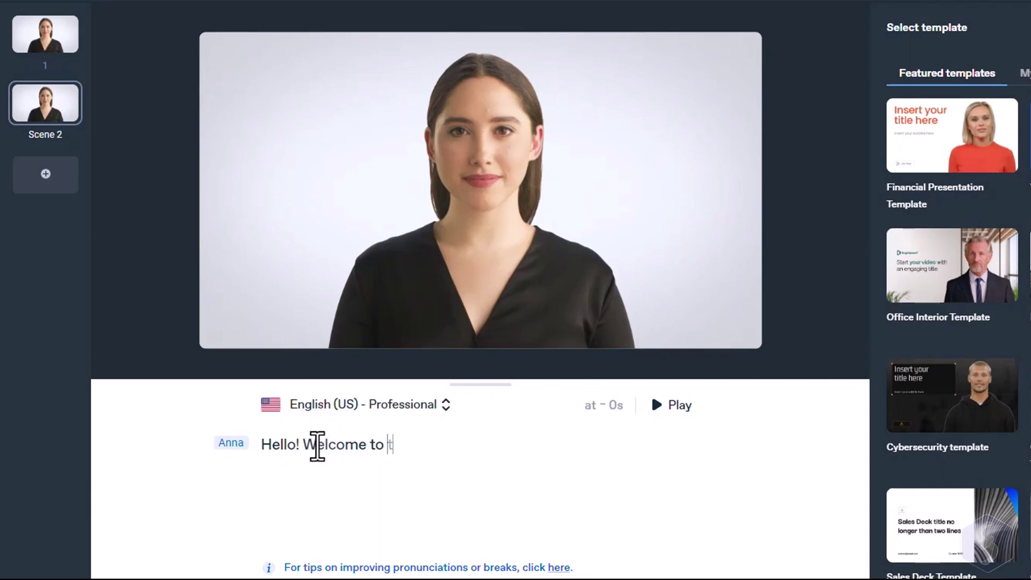
text(he Skills Factory!)
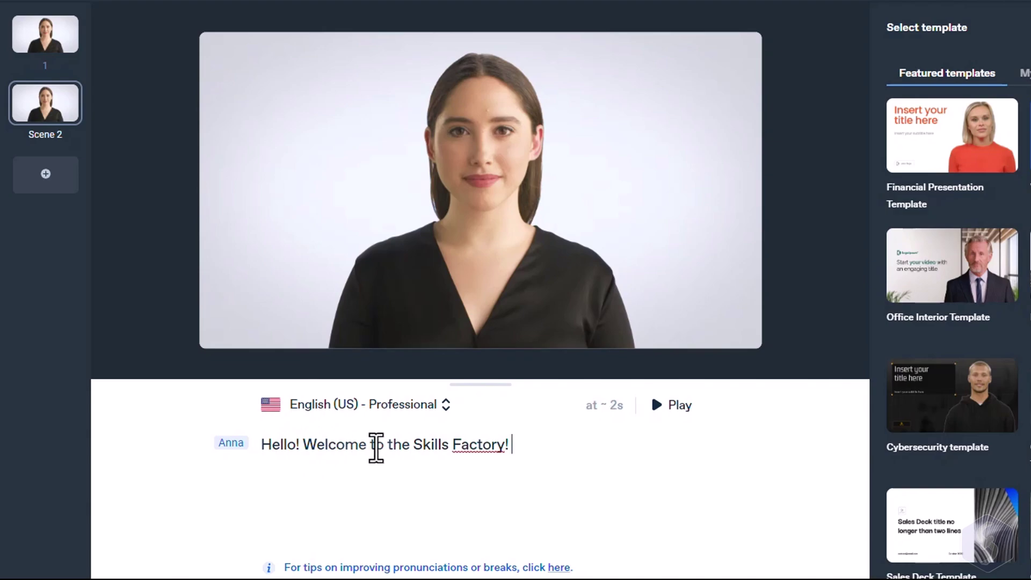
click(446, 409)
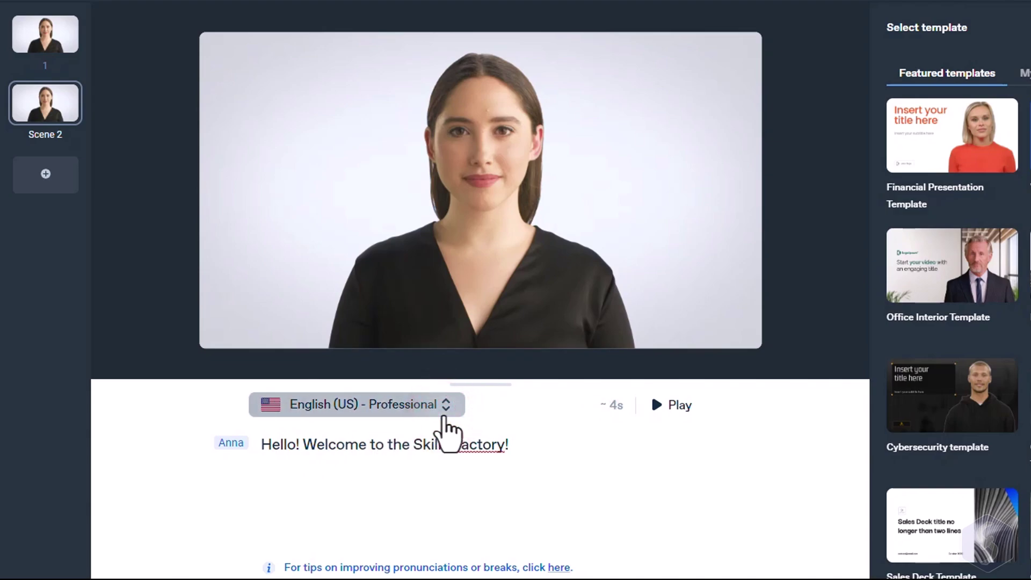
scroll(577, 215, down, 9)
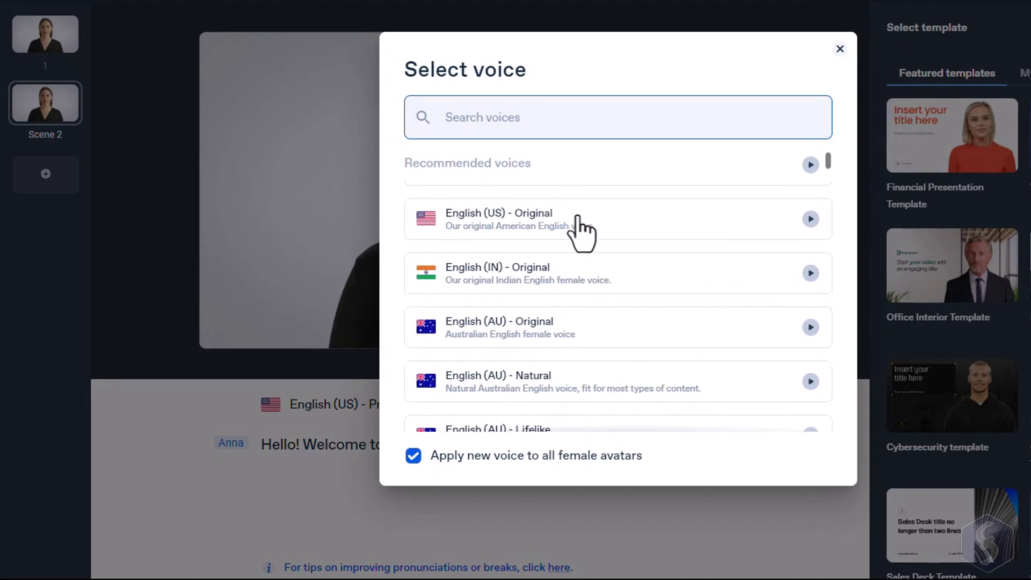
scroll(576, 232, down, 10)
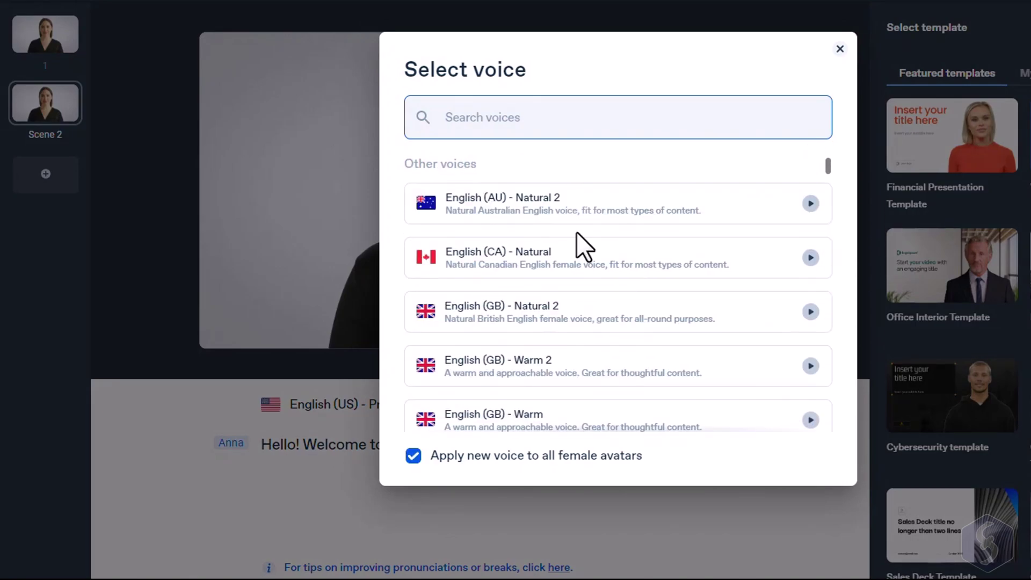
scroll(575, 234, down, 6)
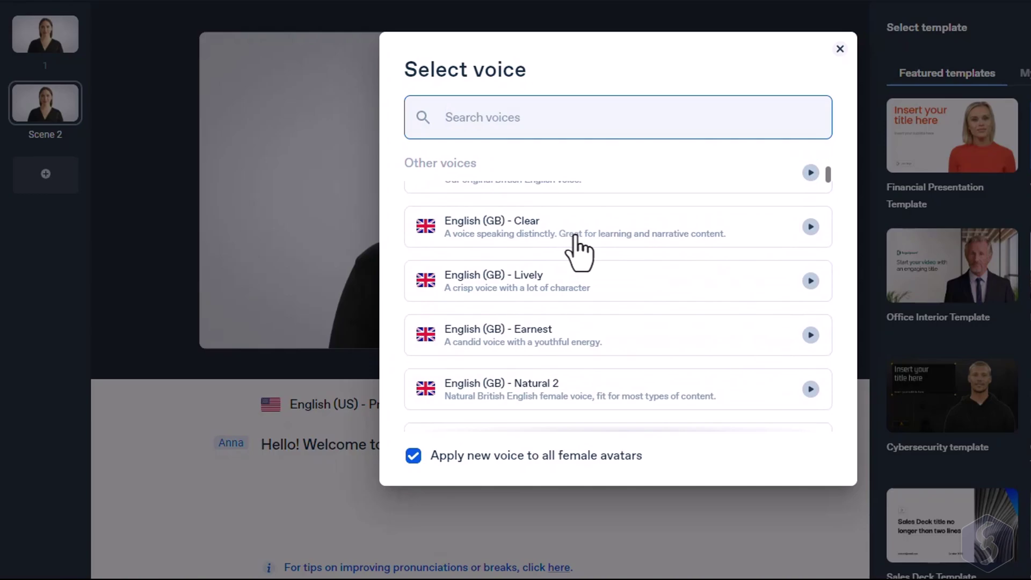
click(841, 49)
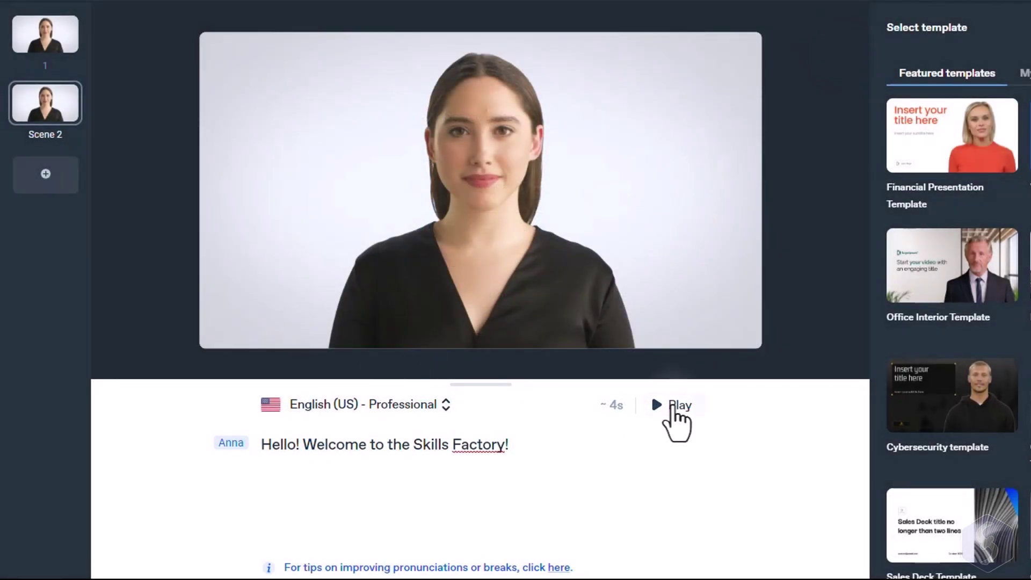
click(656, 406)
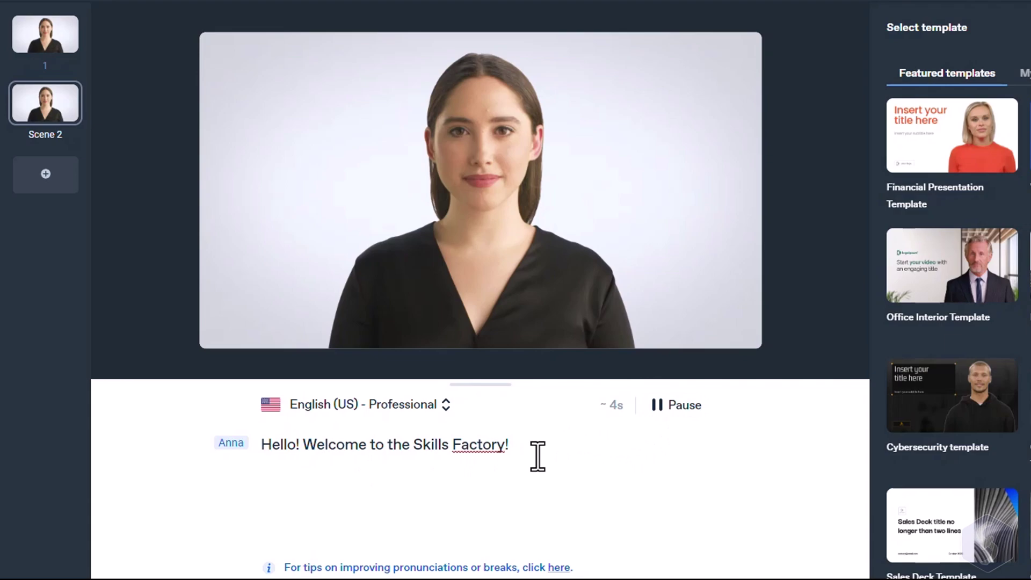
Add the line 'We deliver professional content and how-to videos…' and preview the script.
key(Return)
text(We deliver professional content and how-to videos to take your skills at the next level. No j)
text(oking)
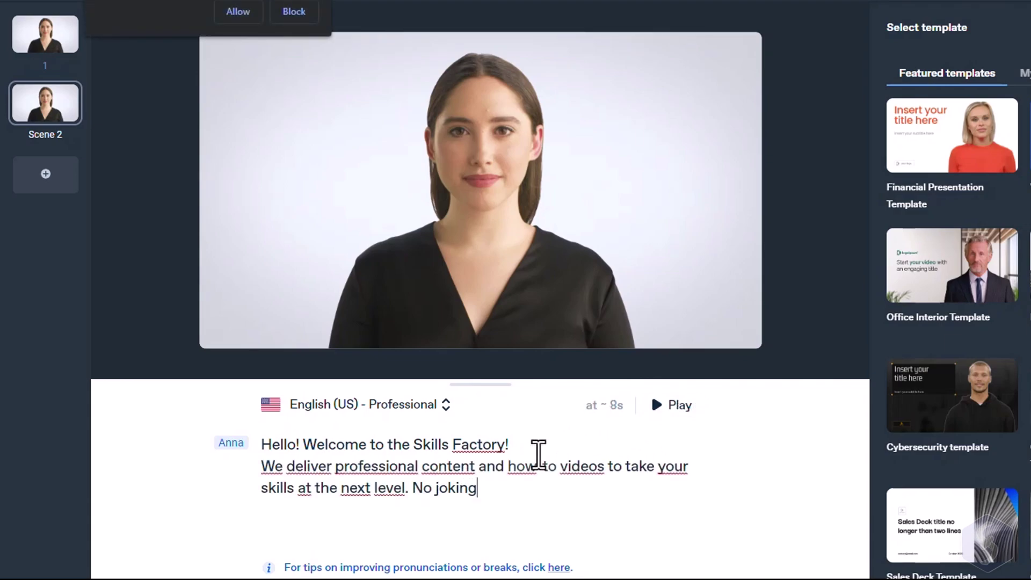
text(!)
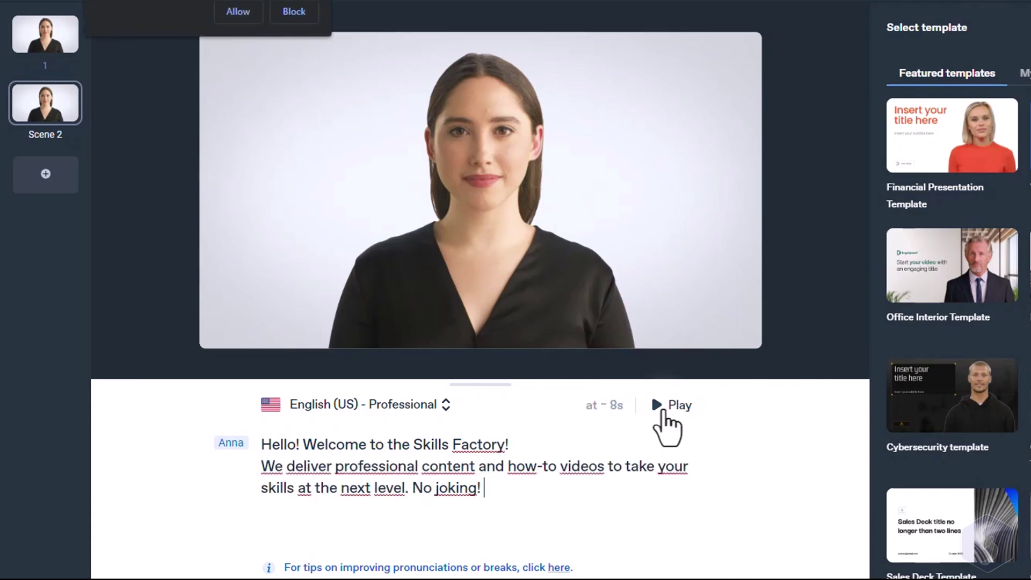
click(662, 408)
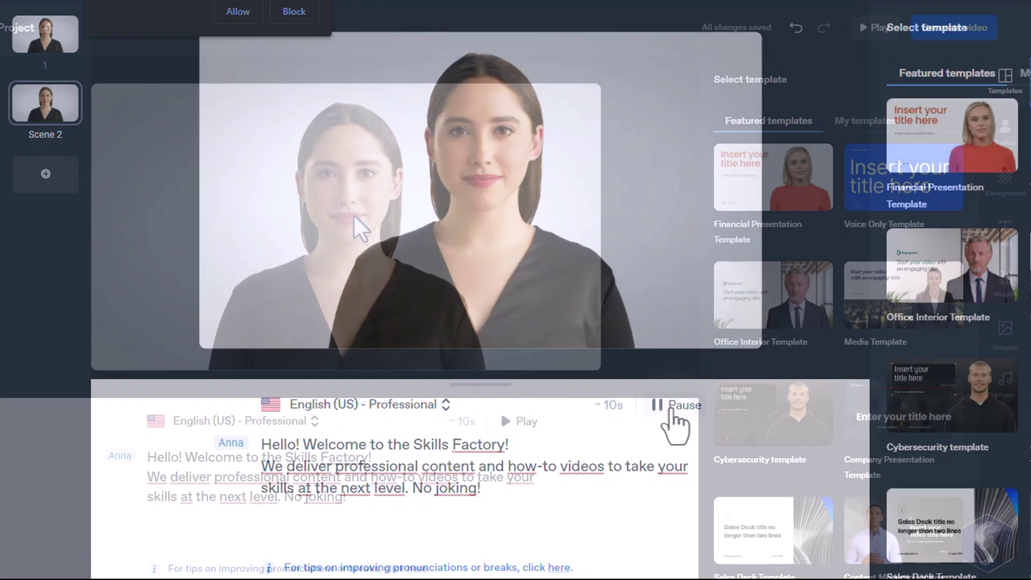
Replace the presenter with the Kristian avatar, the bald man in a blue sweater.
click(479, 167)
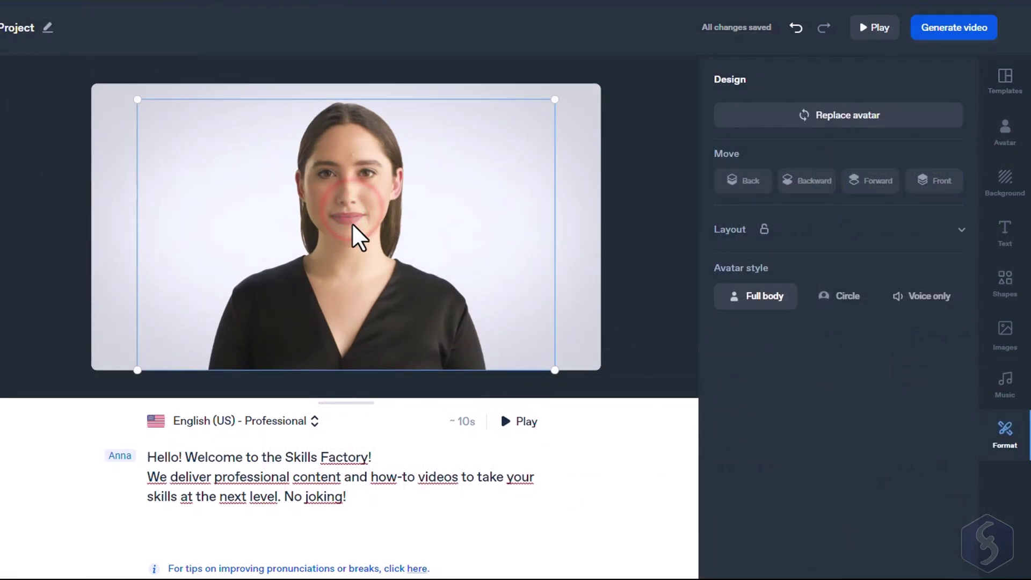
click(838, 119)
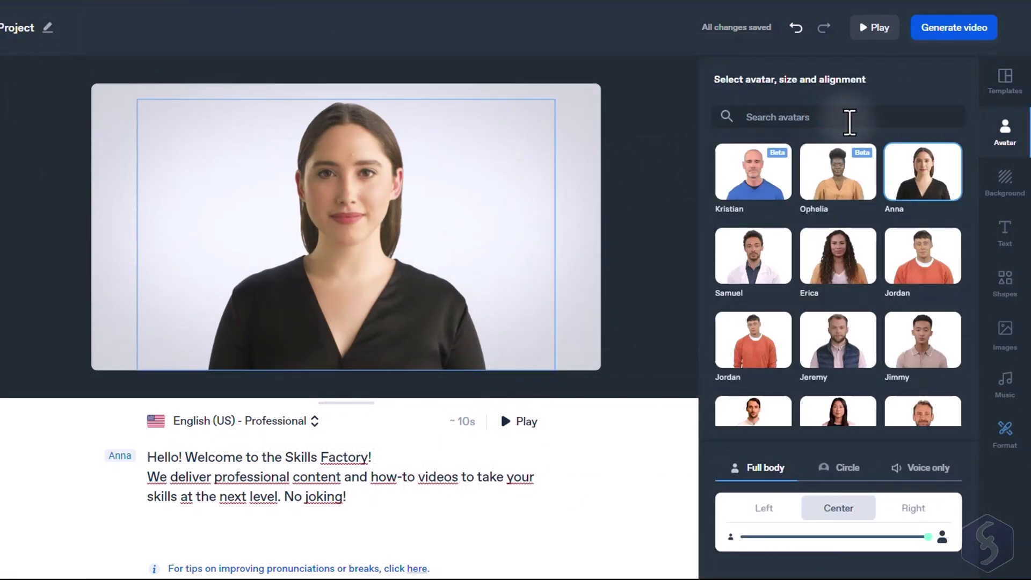
scroll(857, 182, down, 6)
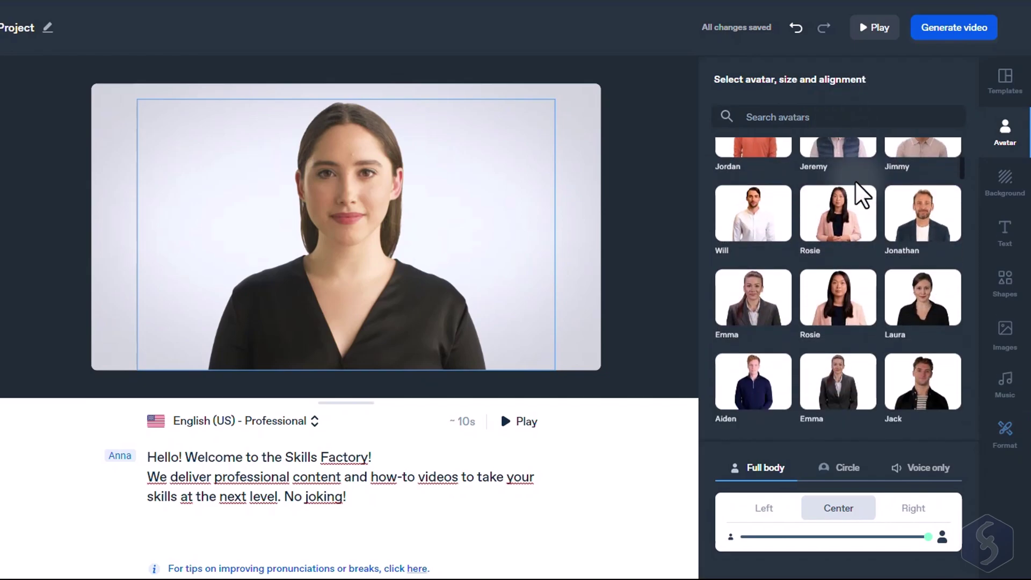
scroll(856, 185, down, 5)
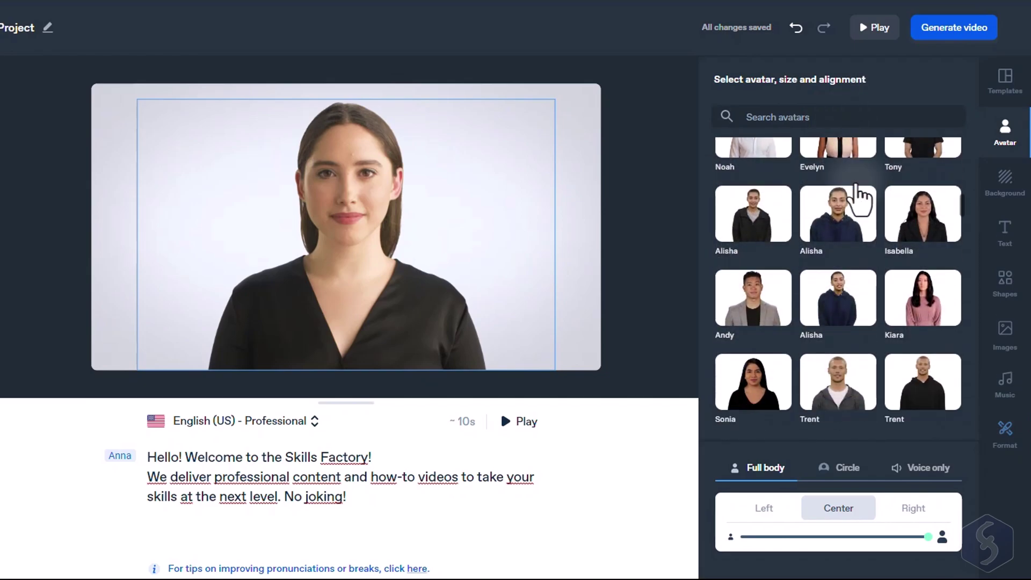
scroll(857, 196, down, 6)
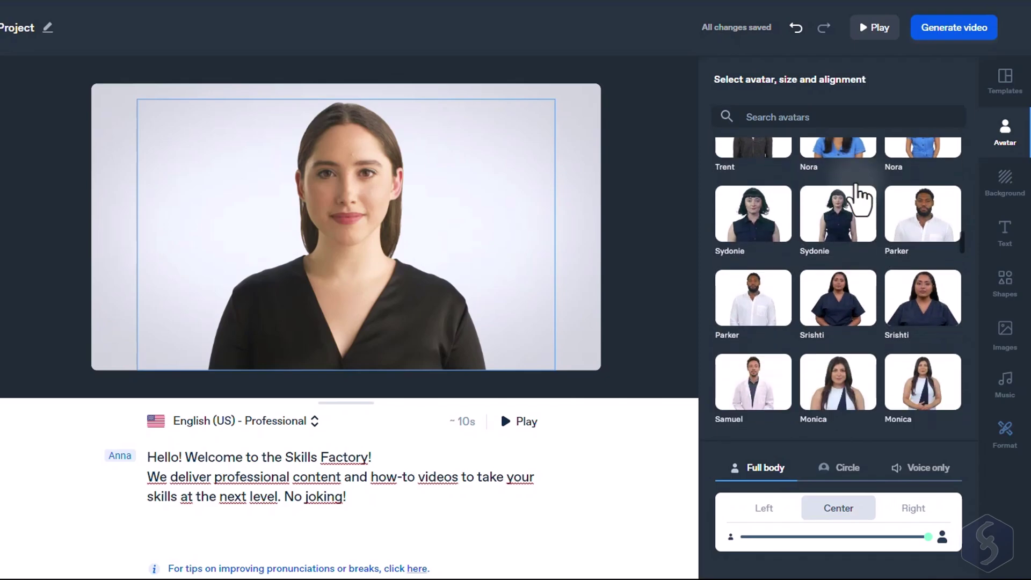
scroll(857, 185, down, 4)
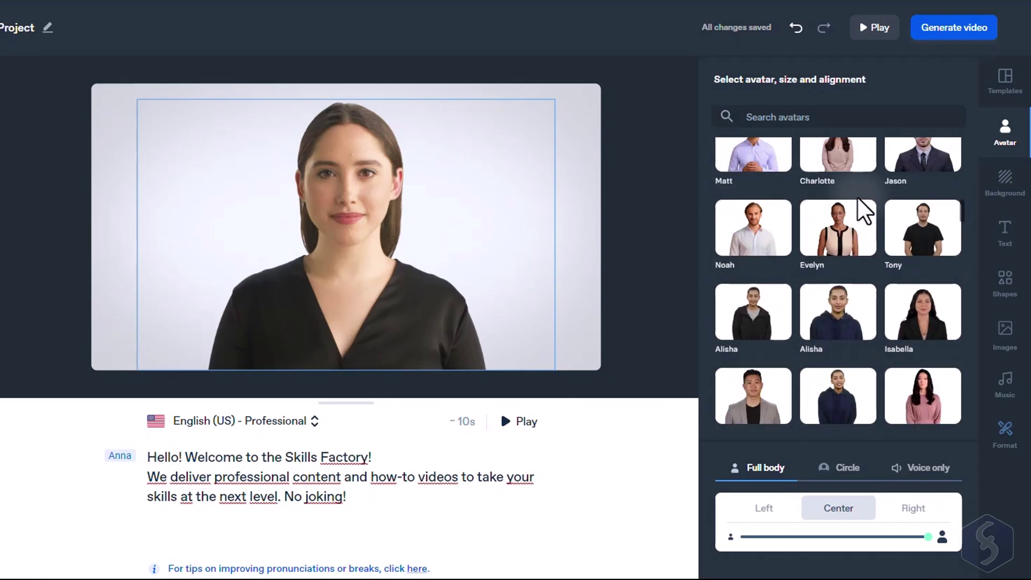
scroll(858, 196, up, 10)
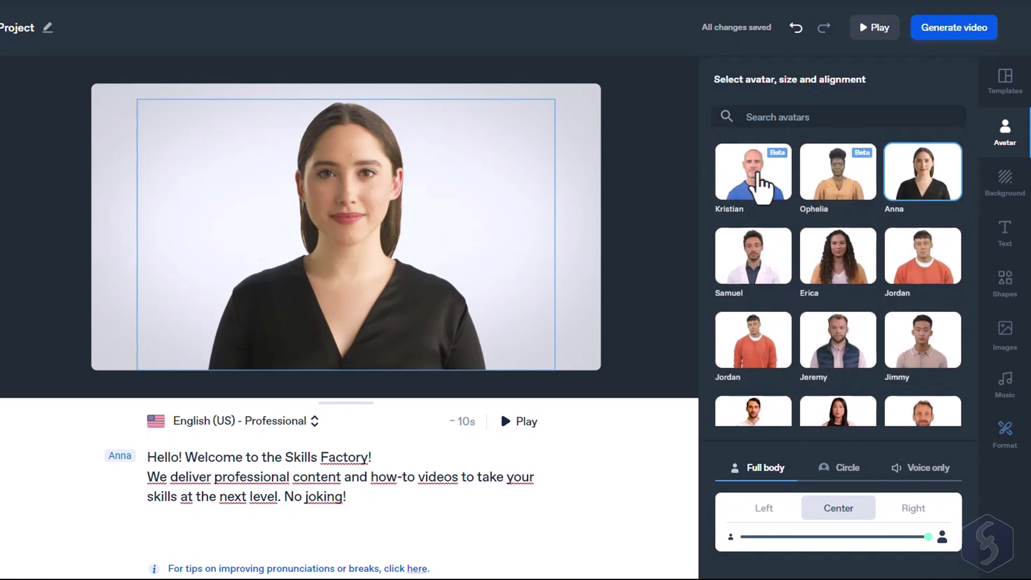
click(758, 172)
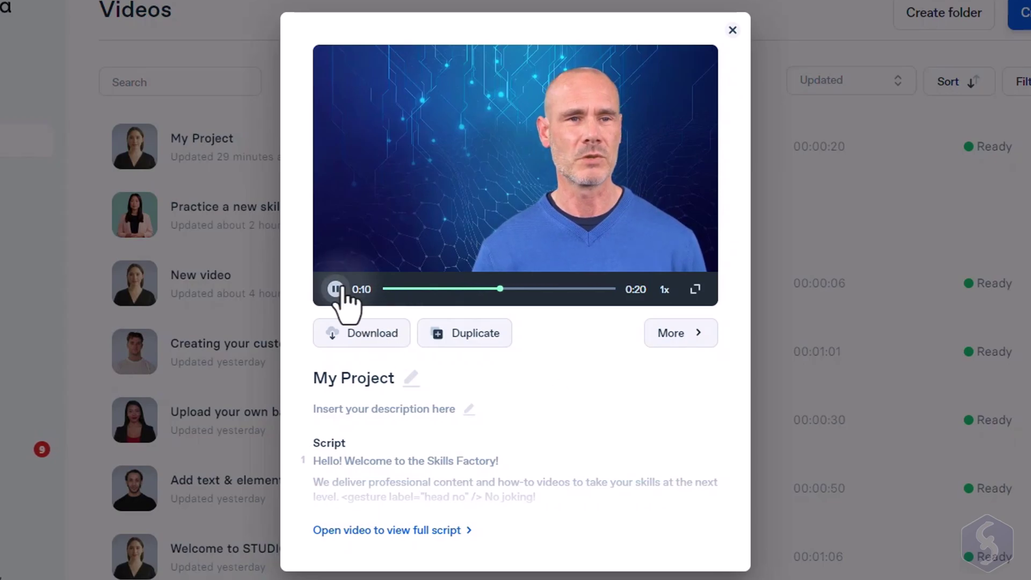
Insert a Head No gesture right before 'No joking!' in the script.
click(335, 290)
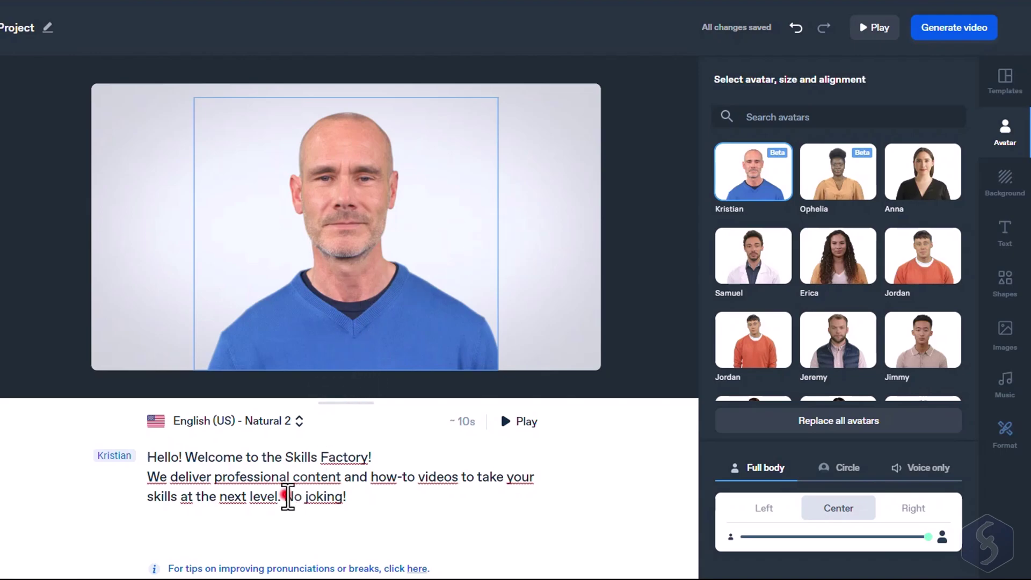
click(284, 494)
right_click(286, 499)
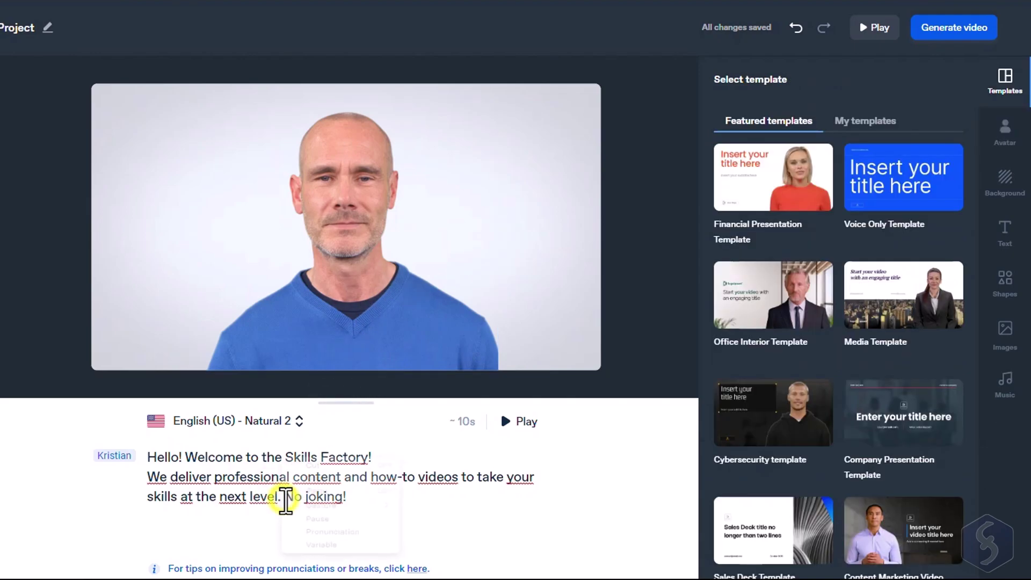
mouse_move(354, 517)
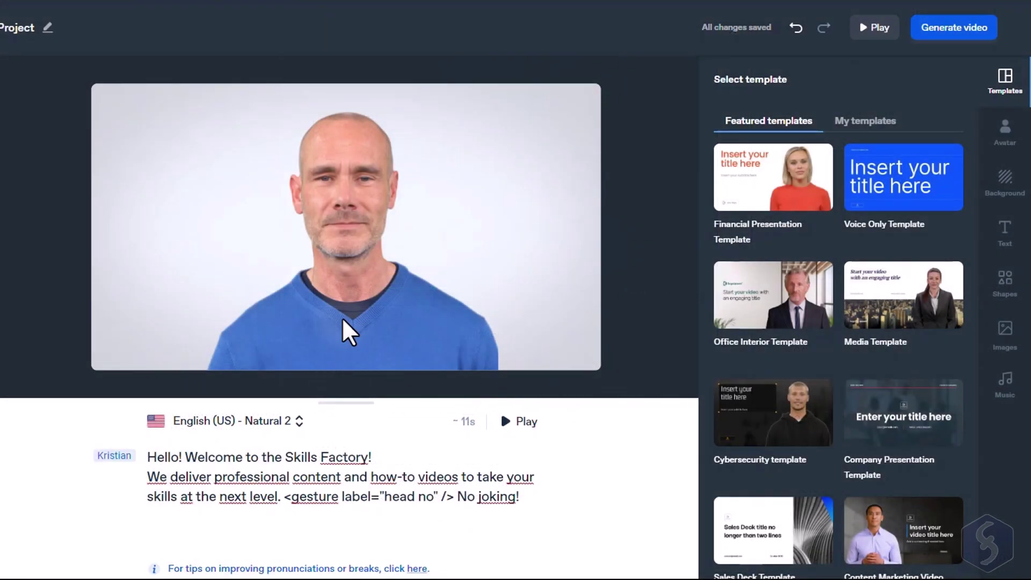
Try Circle and Voice only styles, keep Kristian full-body, and drag him toward the right.
click(344, 267)
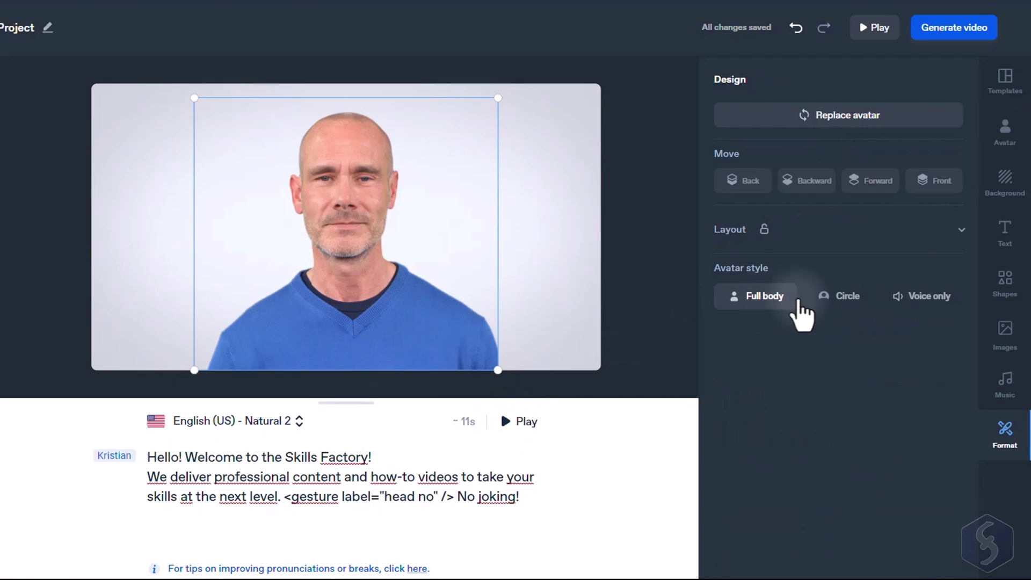
click(847, 298)
click(938, 294)
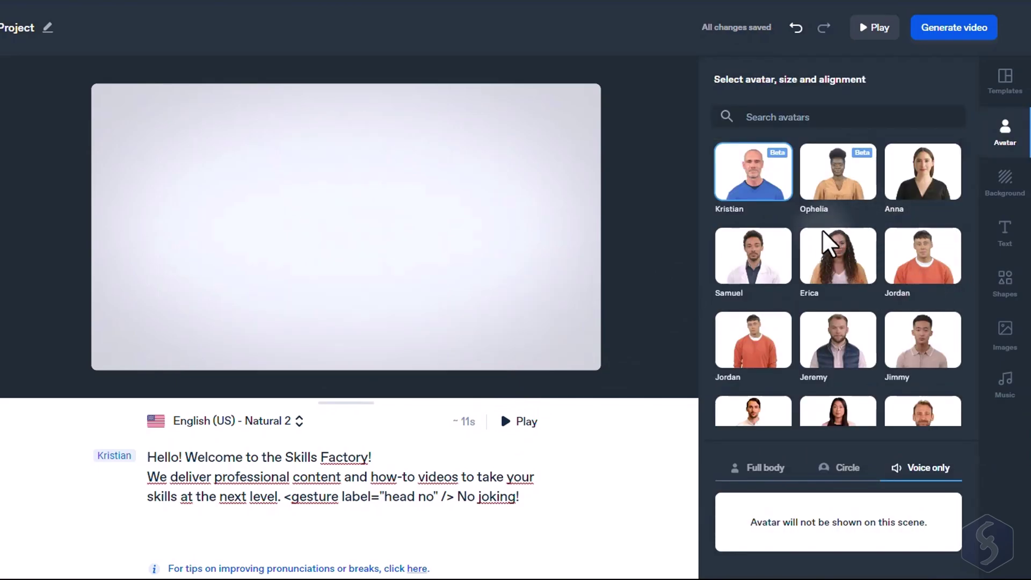
click(768, 477)
click(370, 272)
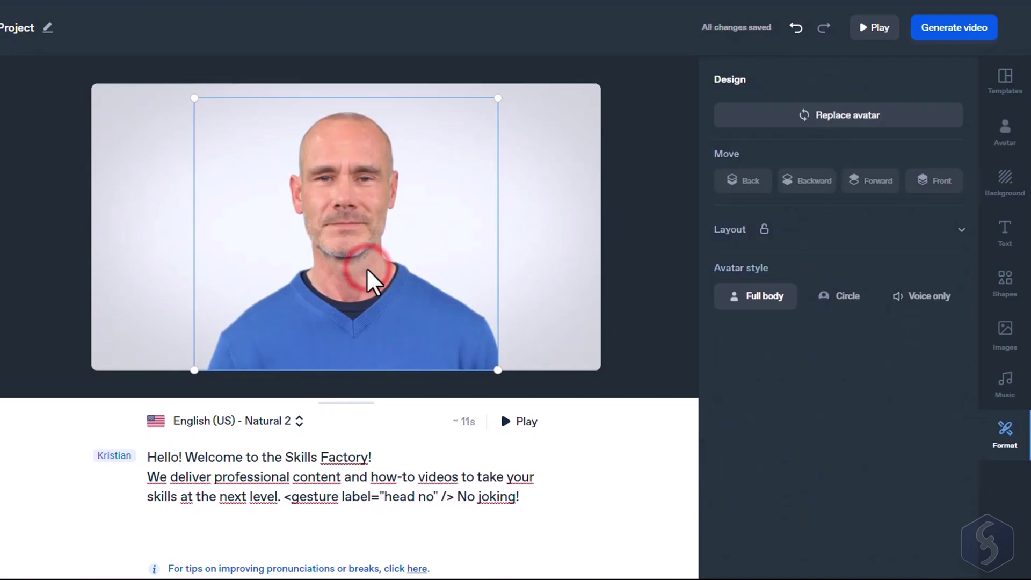
drag(490, 347, 511, 328)
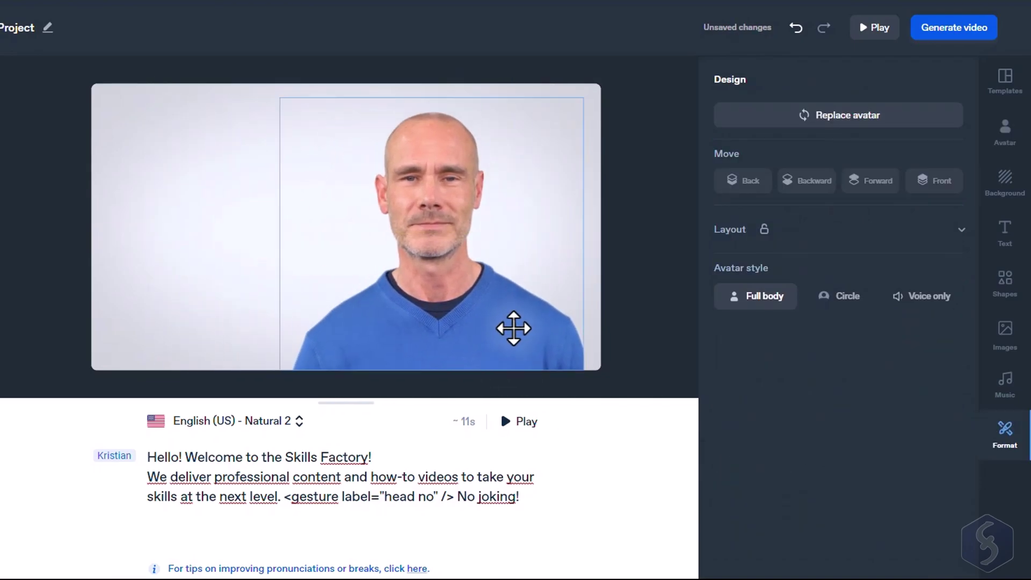
drag(278, 370, 329, 356)
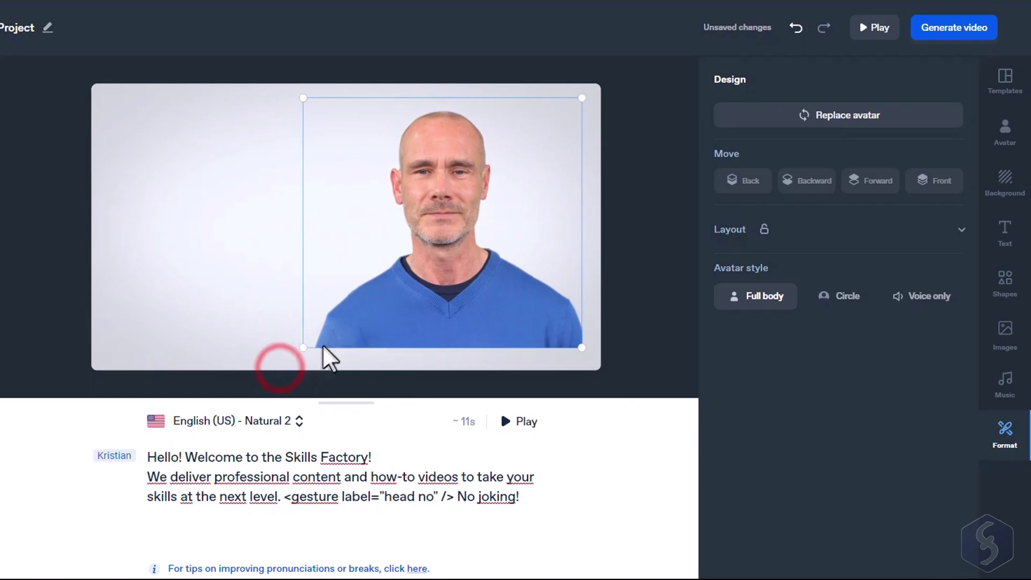
Browse background images and videos, then apply the uploaded Background.jpg circuit image.
click(1009, 183)
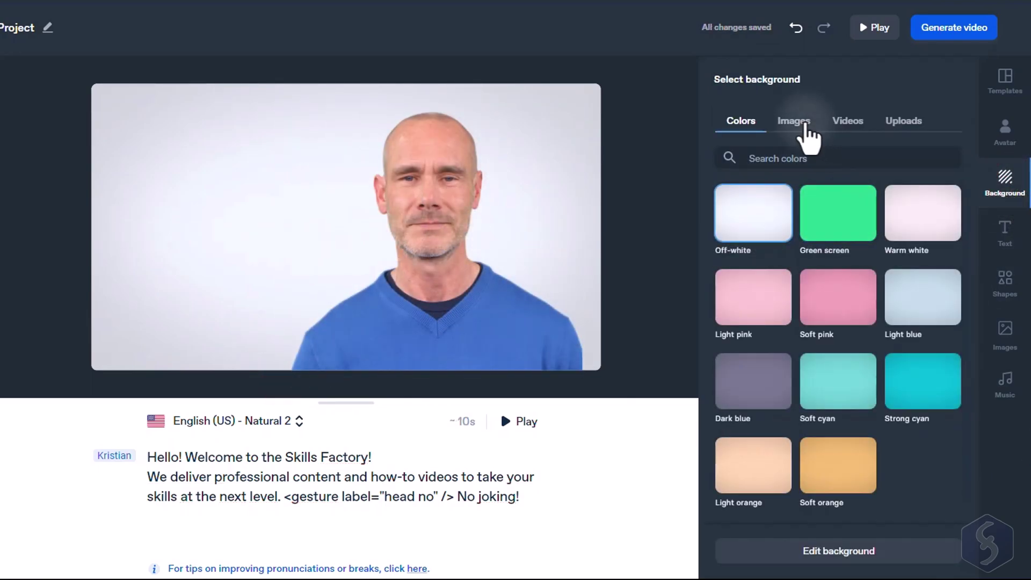
click(800, 126)
scroll(878, 316, down, 4)
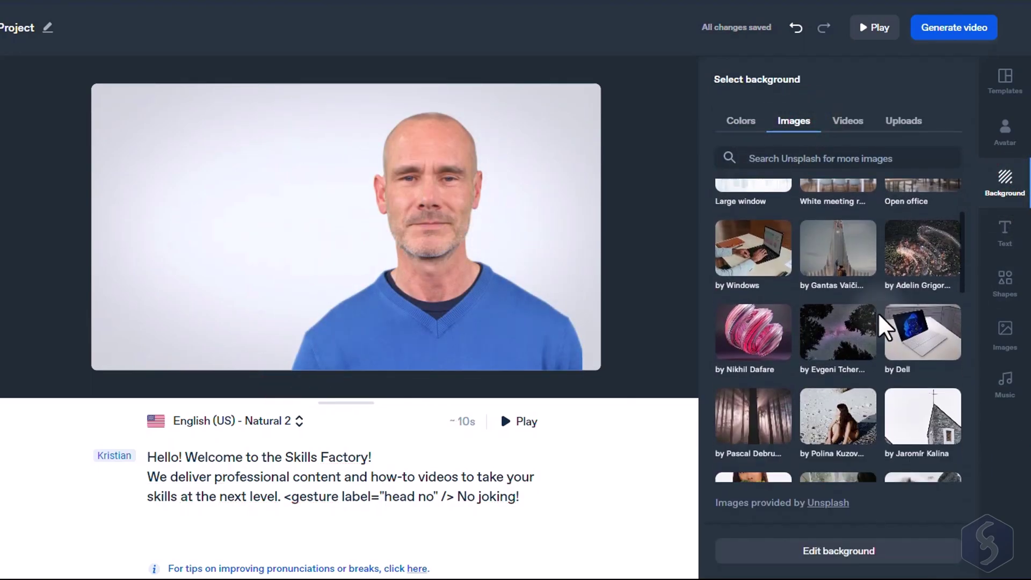
scroll(774, 275, down, 5)
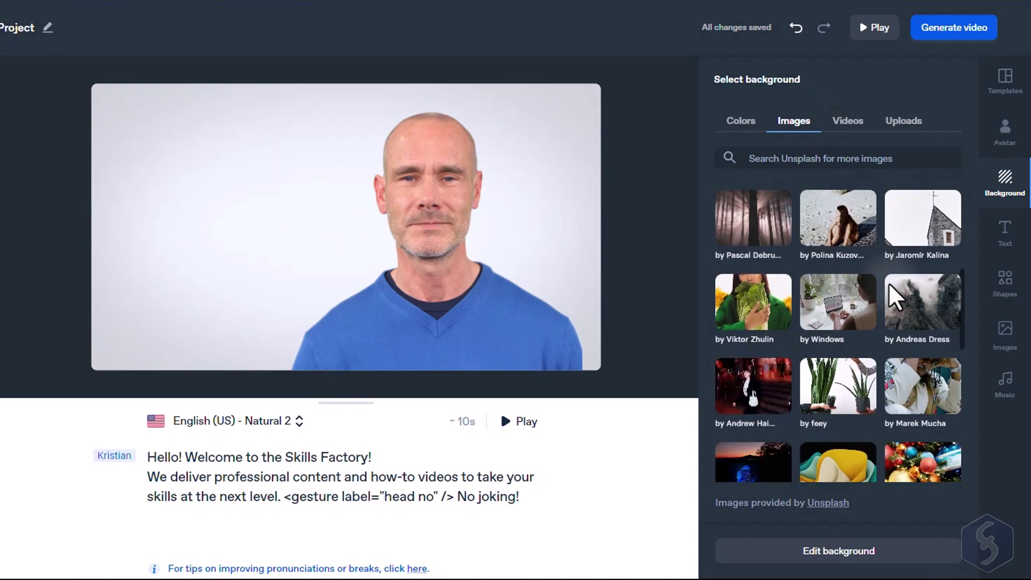
click(847, 121)
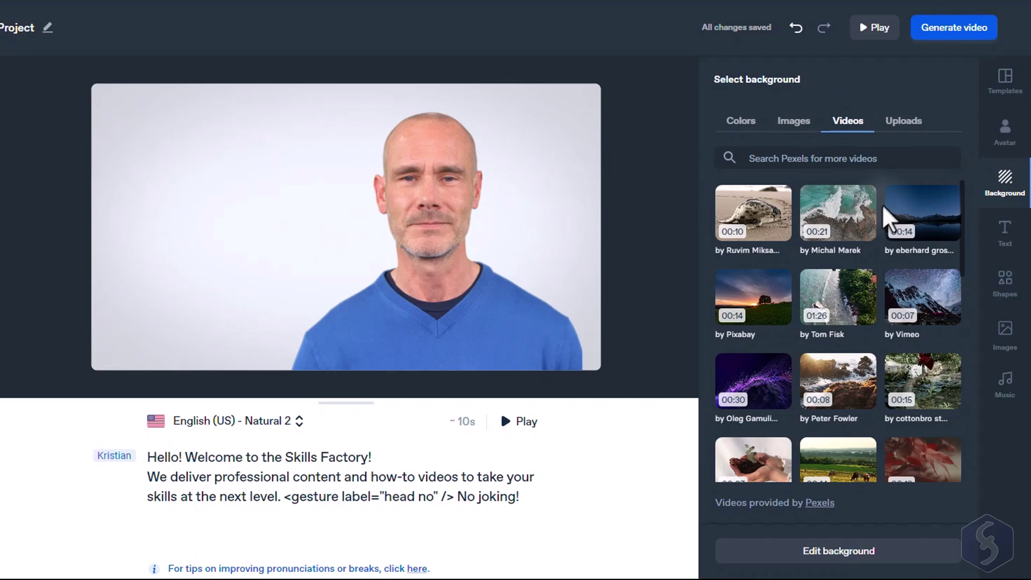
scroll(882, 256, down, 3)
scroll(882, 259, down, 5)
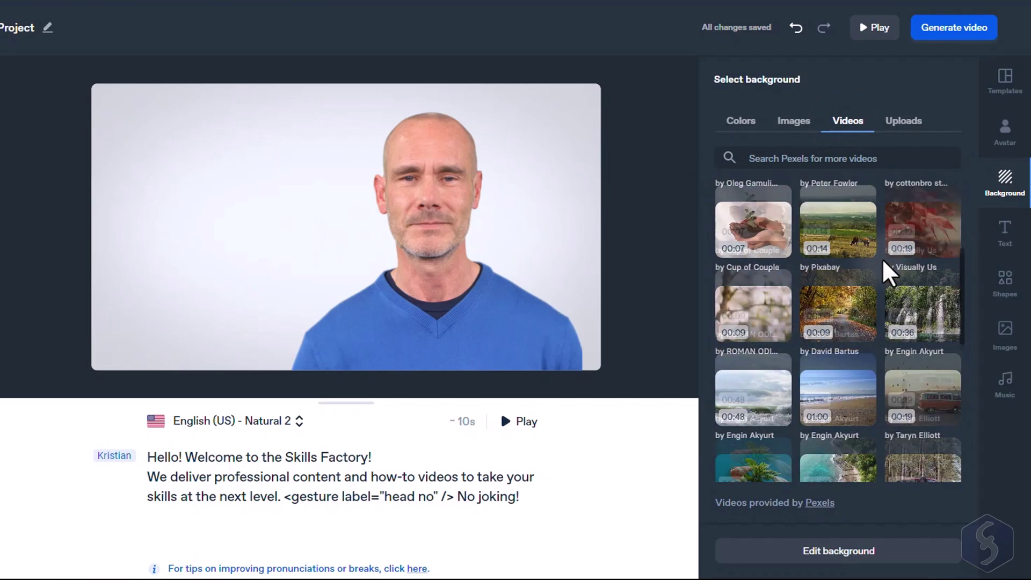
scroll(883, 259, down, 1)
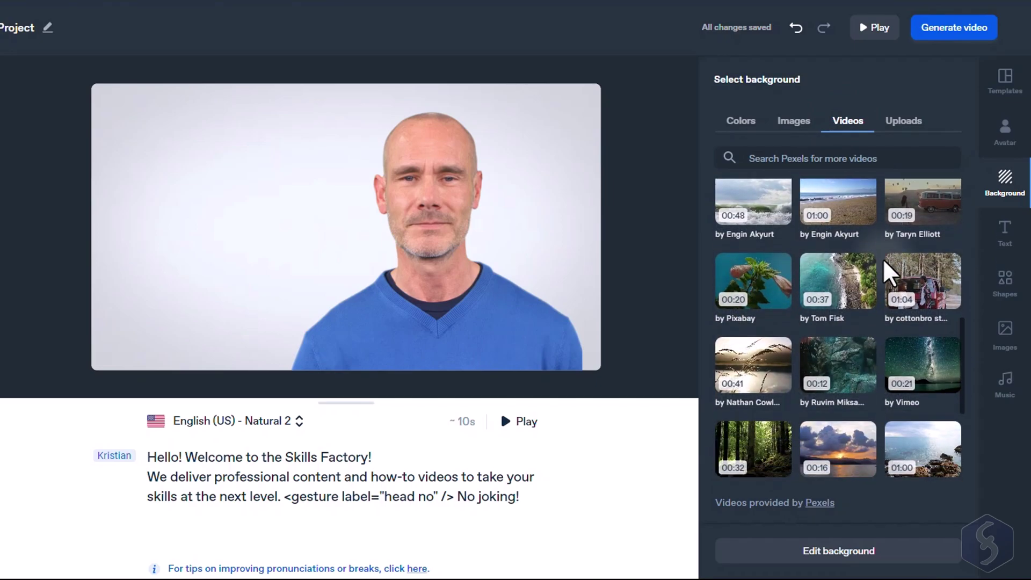
click(913, 127)
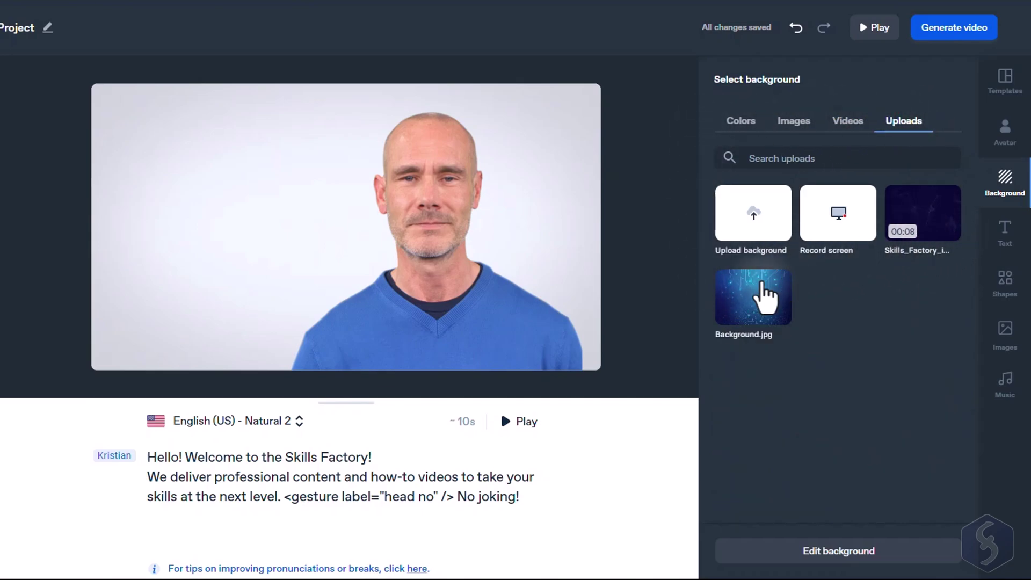
click(747, 302)
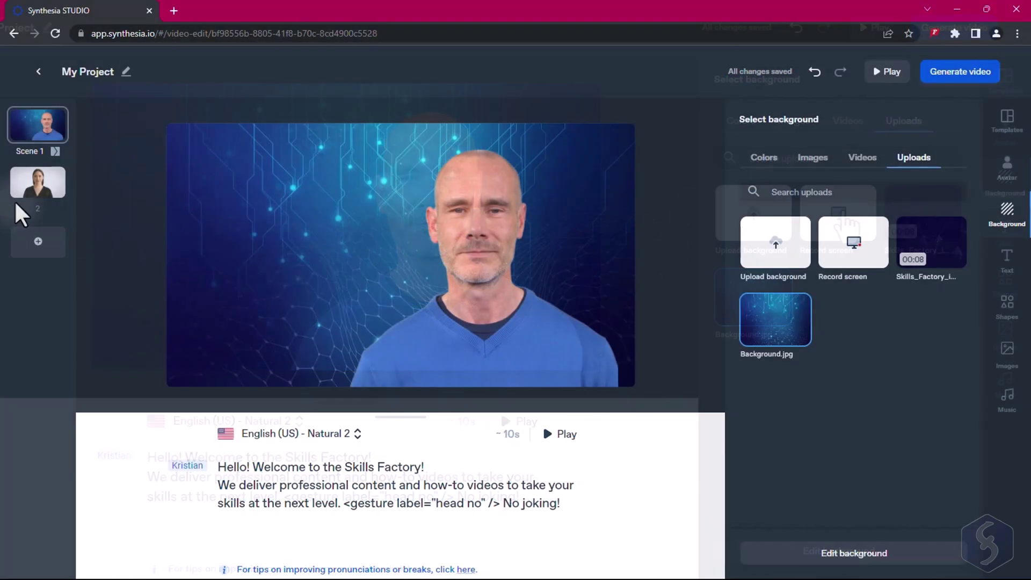
Give scene 2 the Kristian avatar set to Voice only.
click(38, 183)
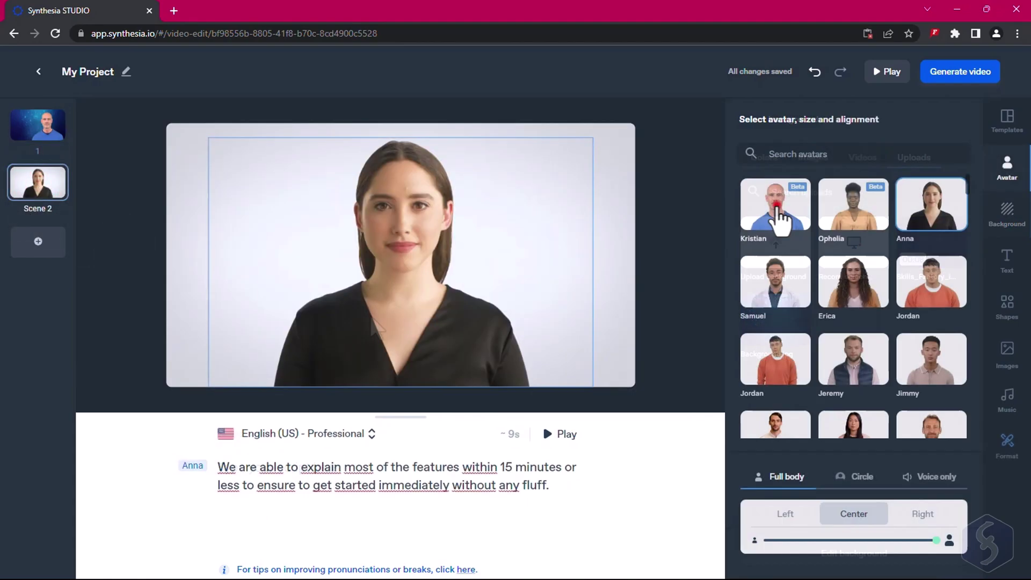
click(781, 215)
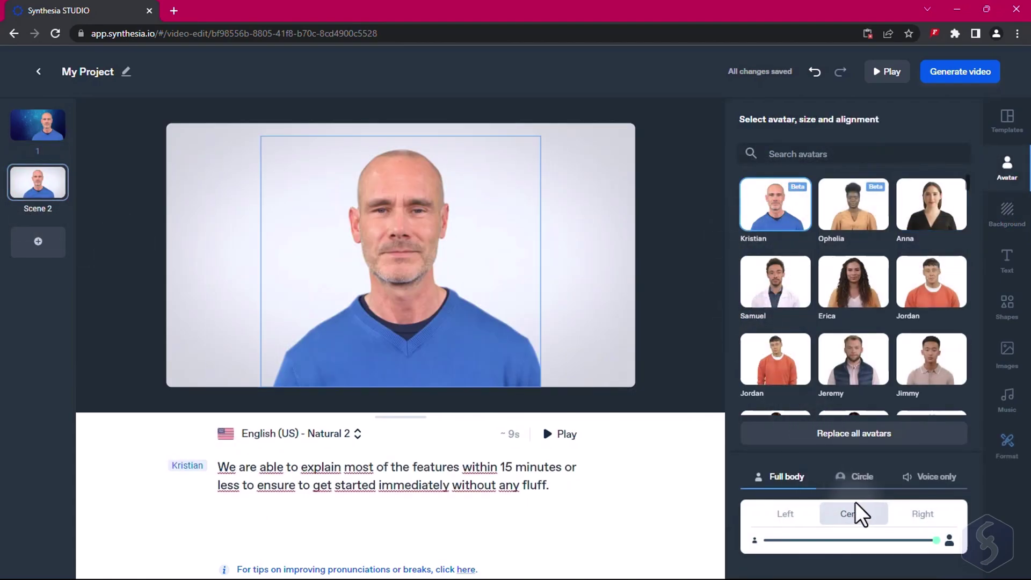
click(937, 477)
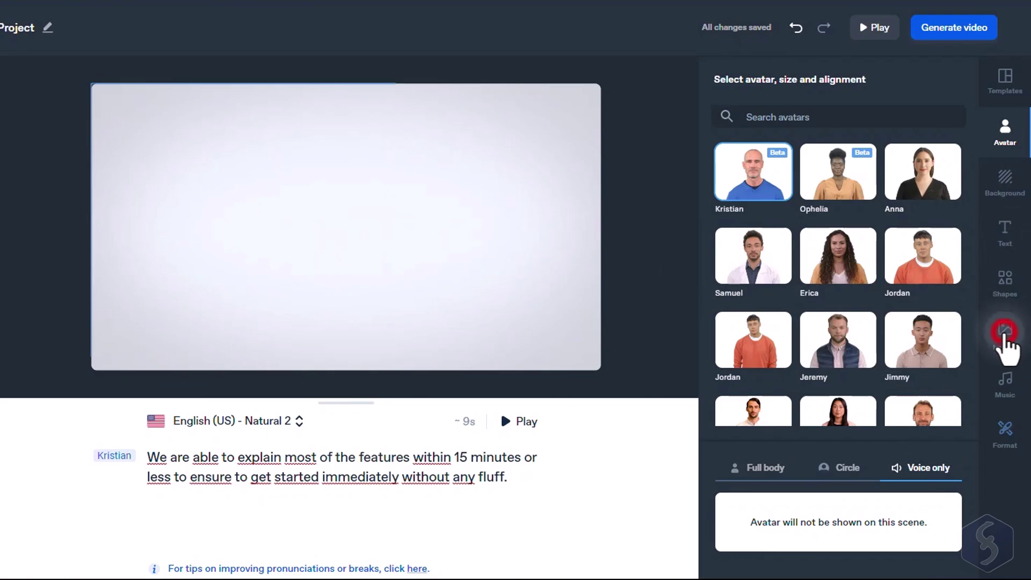
Add the Dell laptop photo to scene 2 and enlarge it to fill the whole canvas.
click(1008, 349)
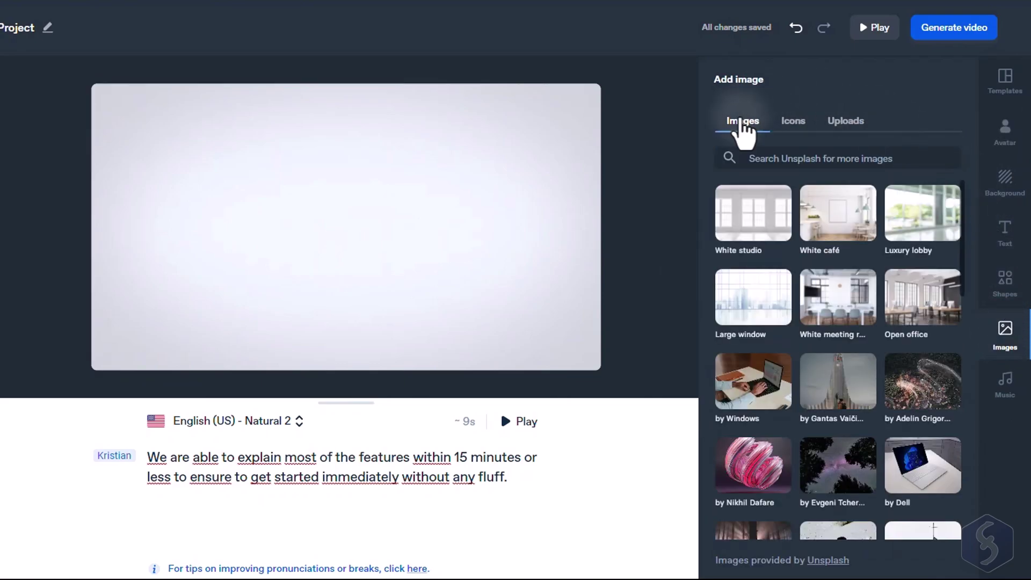
scroll(754, 312, down, 3)
click(763, 321)
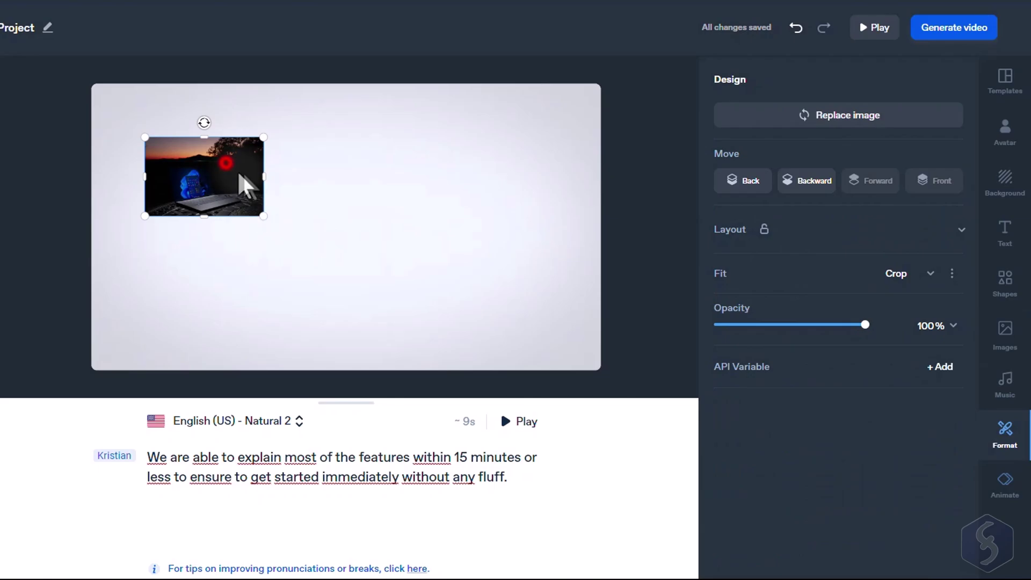
drag(240, 176, 310, 178)
drag(334, 215, 558, 349)
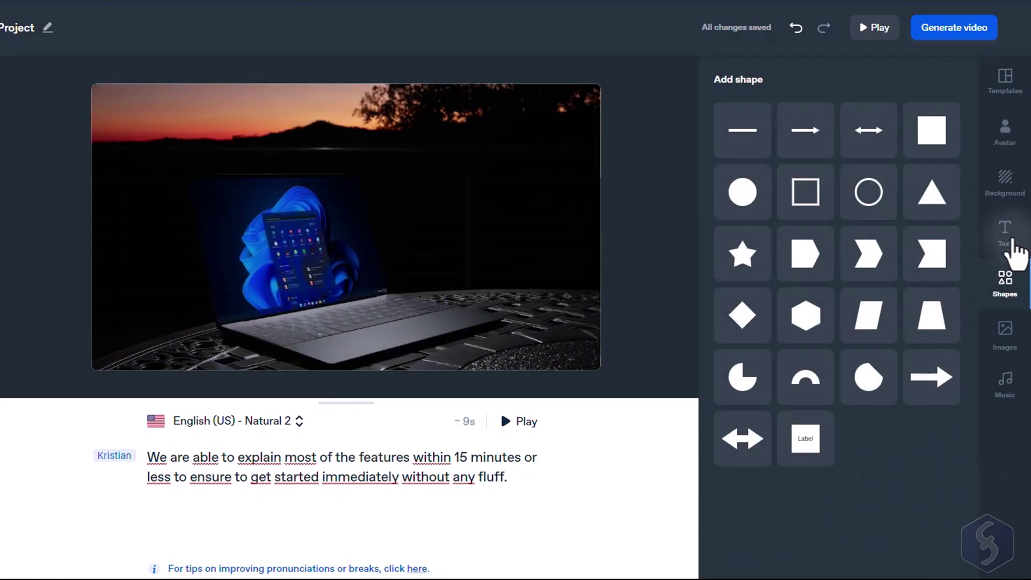
click(1012, 242)
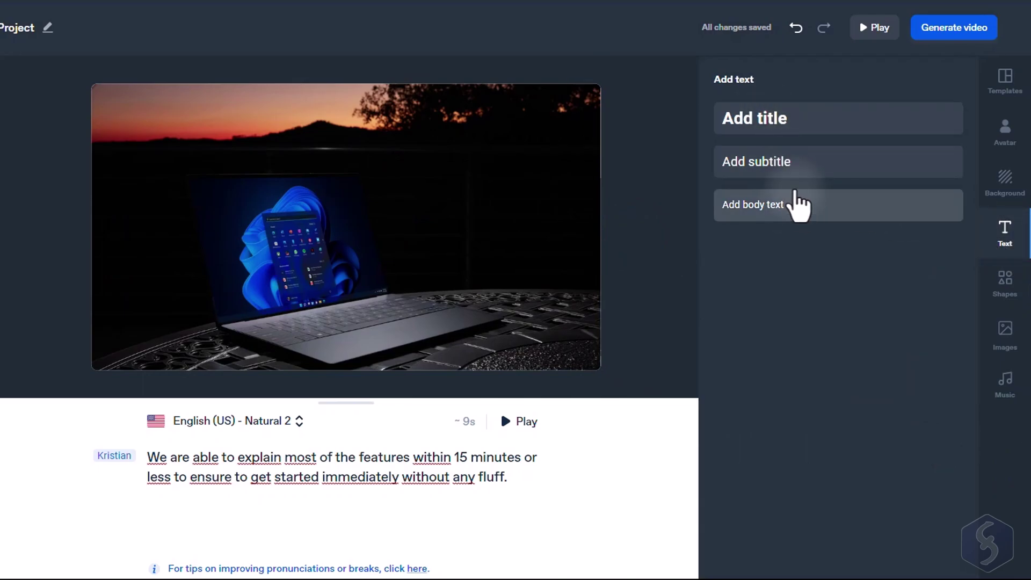
Add the title 'Welcome to the Skills Factory' across the top on one line.
click(794, 122)
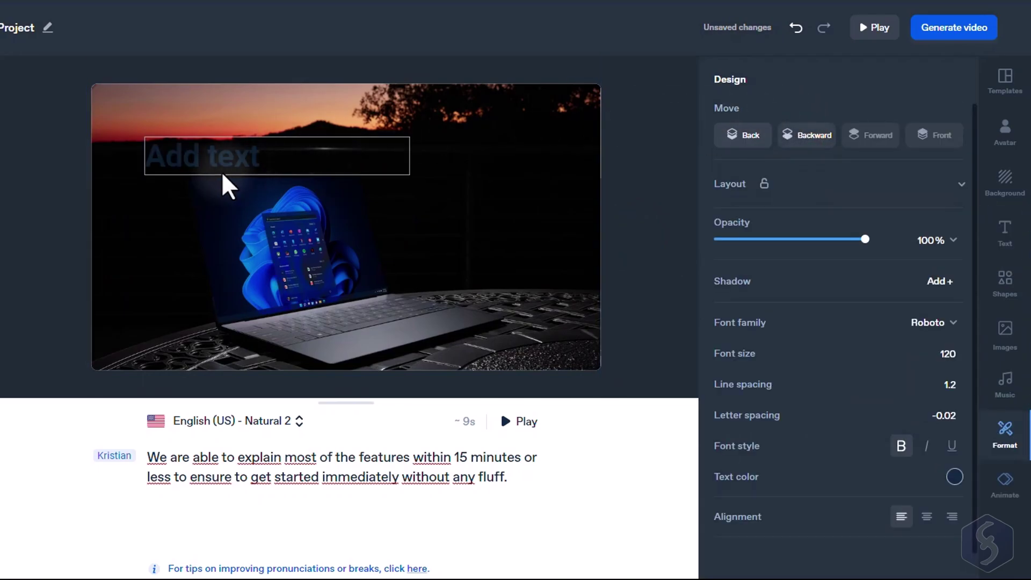
double_click(240, 160)
text(Welcome to)
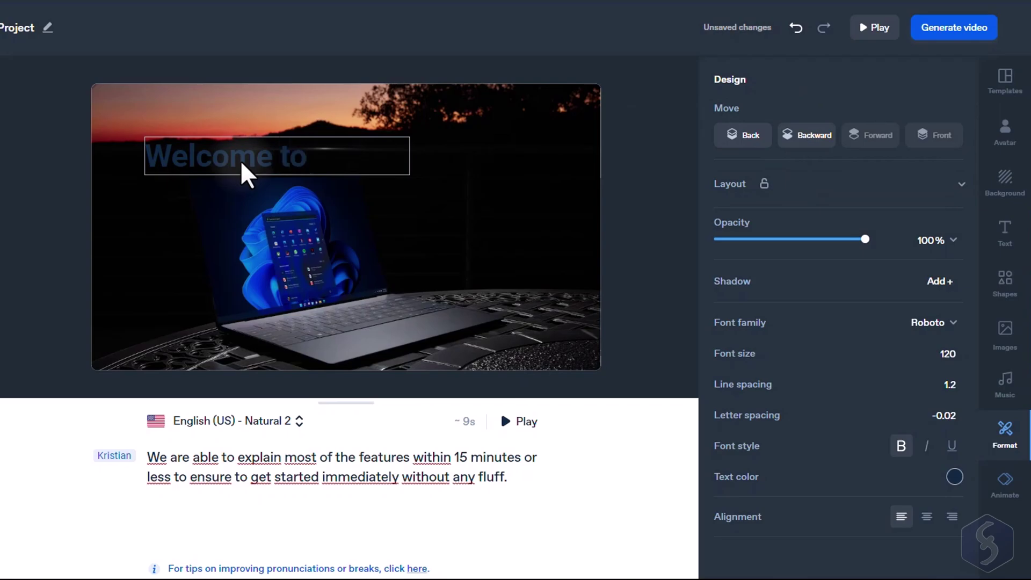
text( the Skills Factory)
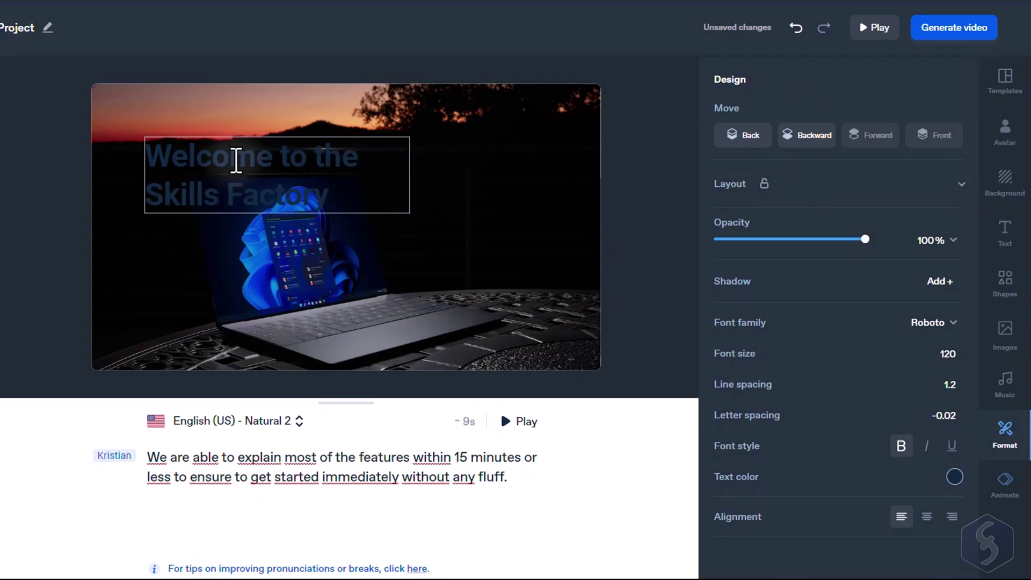
click(419, 148)
drag(301, 156, 376, 171)
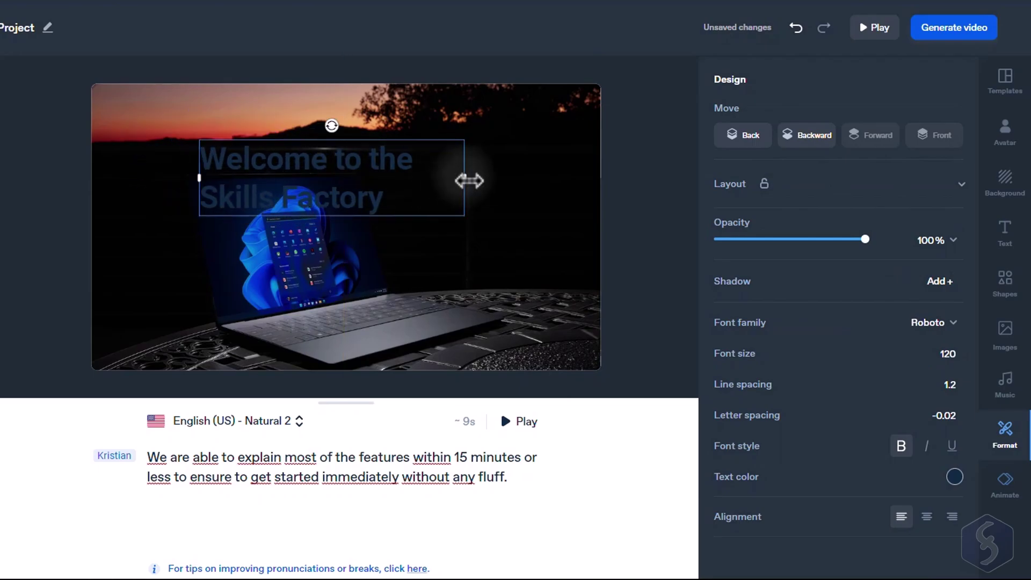
drag(482, 180, 587, 173)
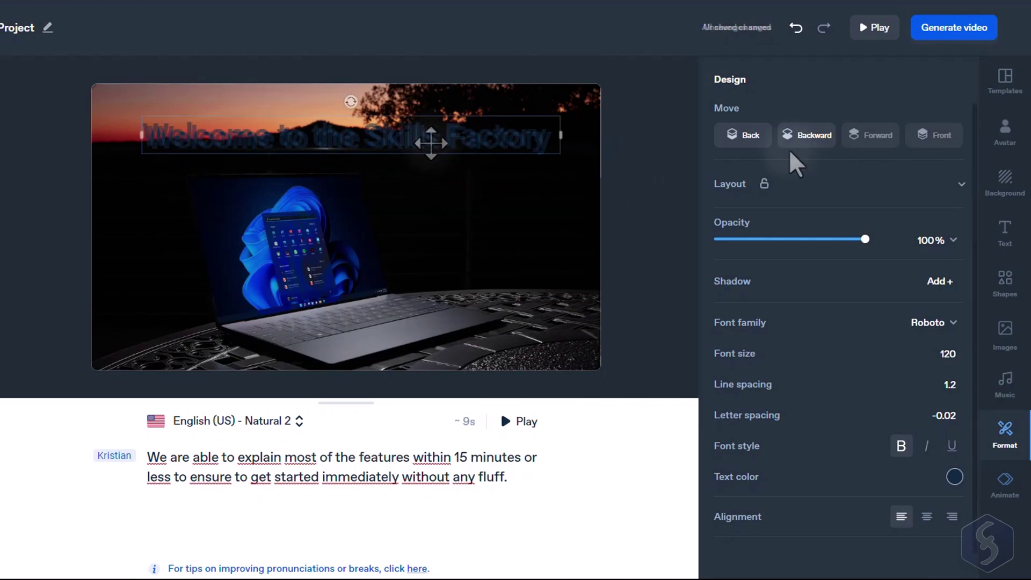
Give the title a drop shadow and switch its font to Bitter.
mouse_move(864, 239)
mouse_down()
mouse_move(739, 245)
mouse_move(851, 240)
mouse_up()
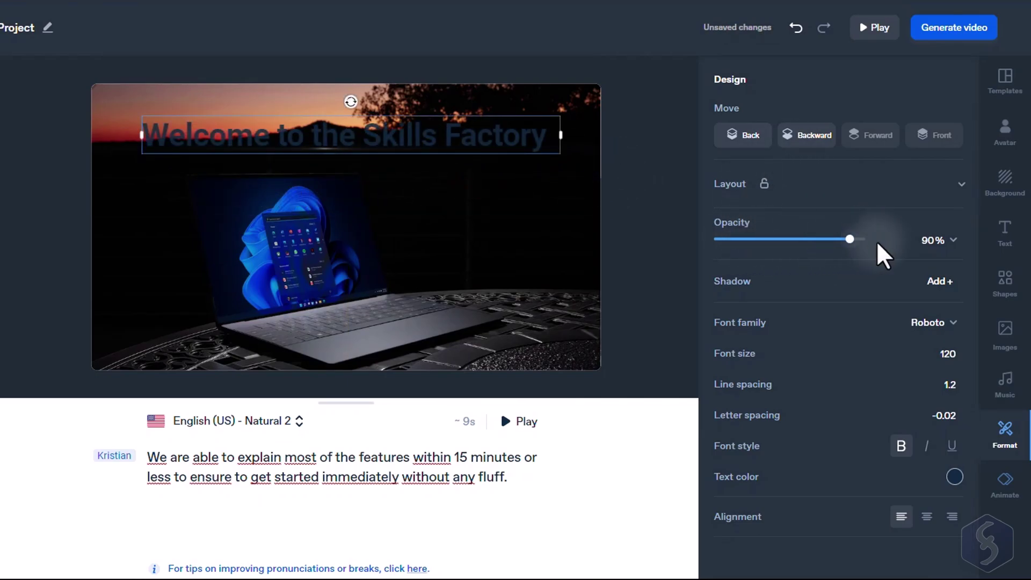
click(945, 282)
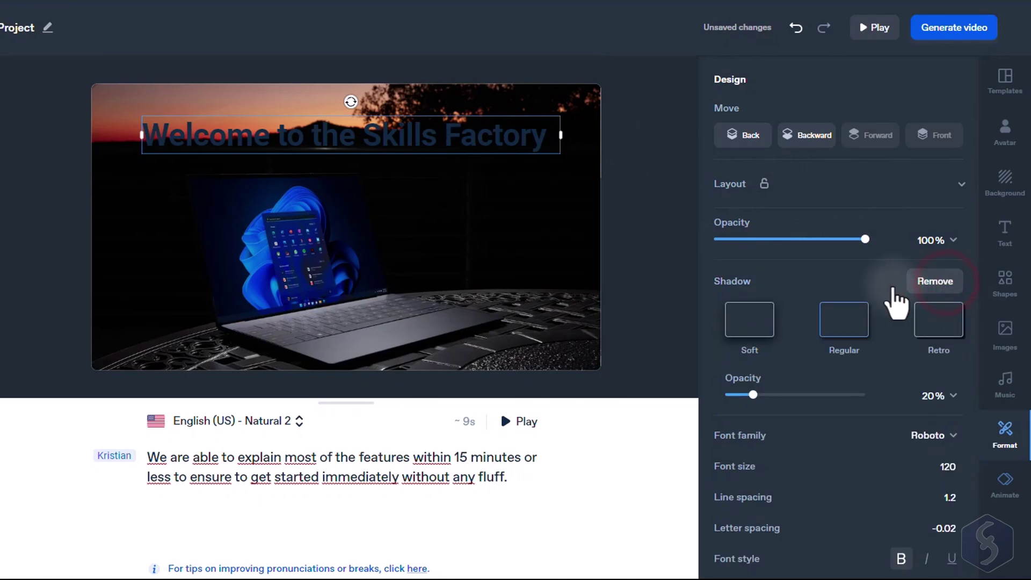
scroll(881, 333, down, 3)
click(930, 297)
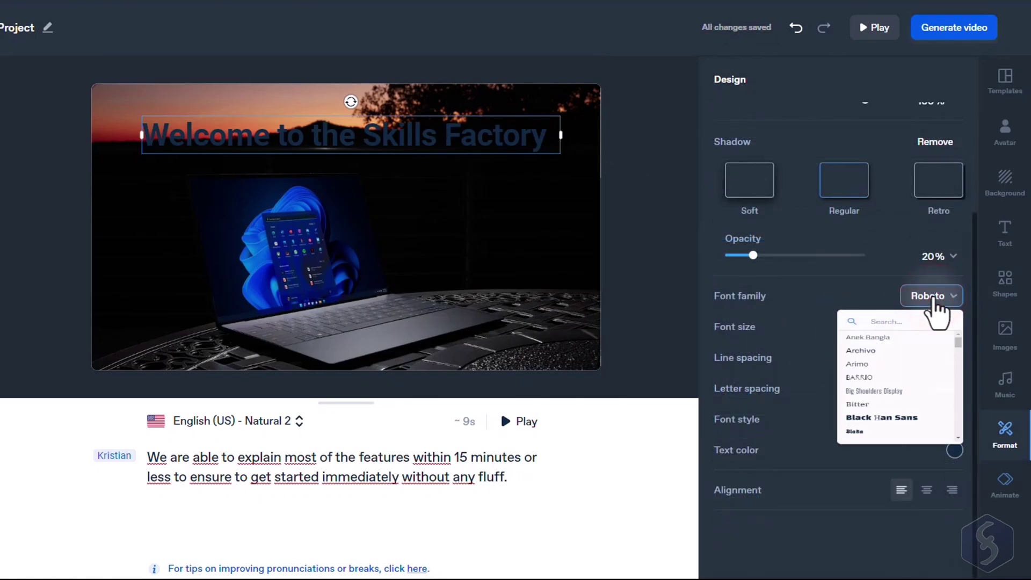
click(868, 456)
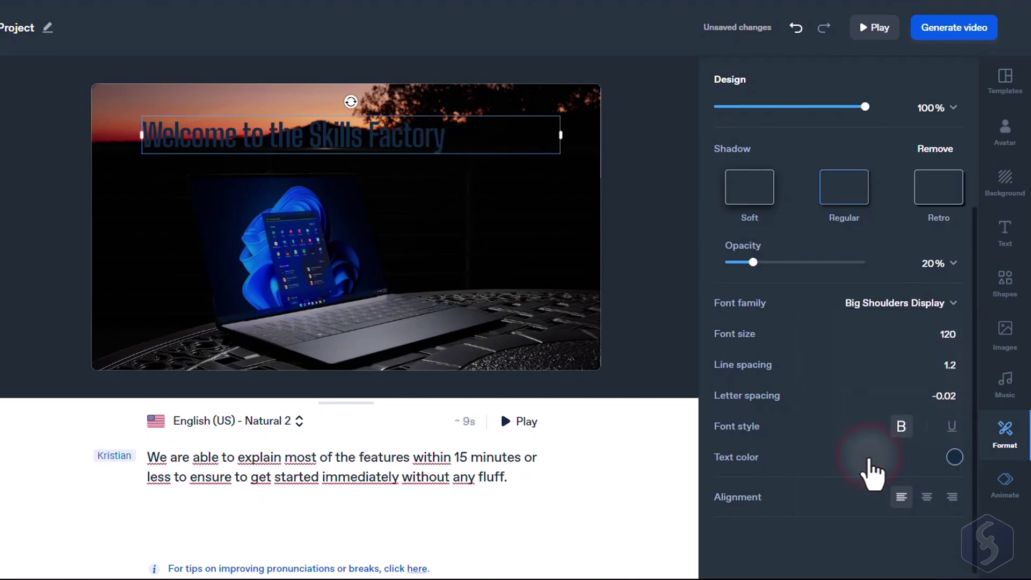
key(Down)
click(945, 334)
click(947, 366)
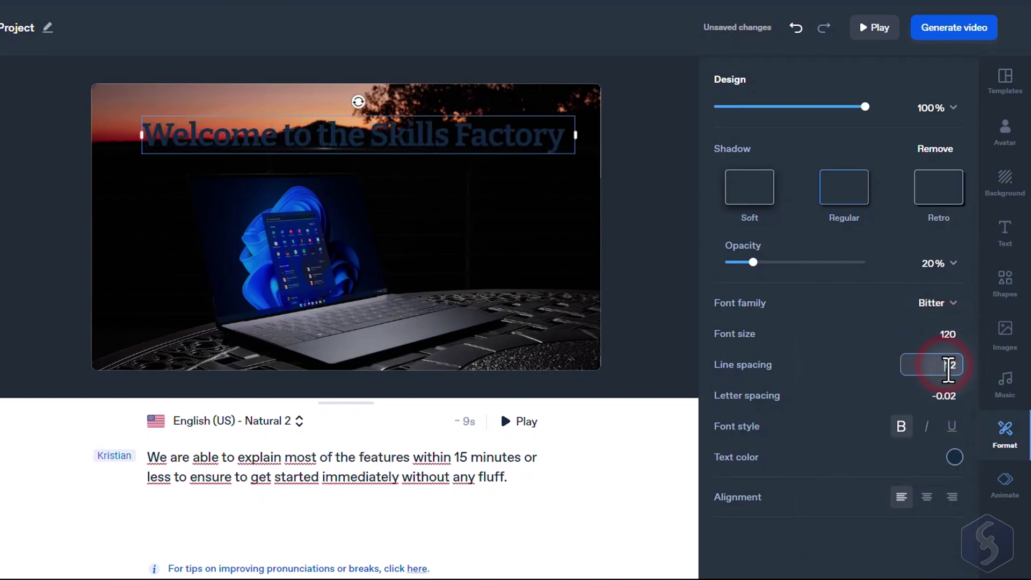
Colour the title text bright red.
click(955, 457)
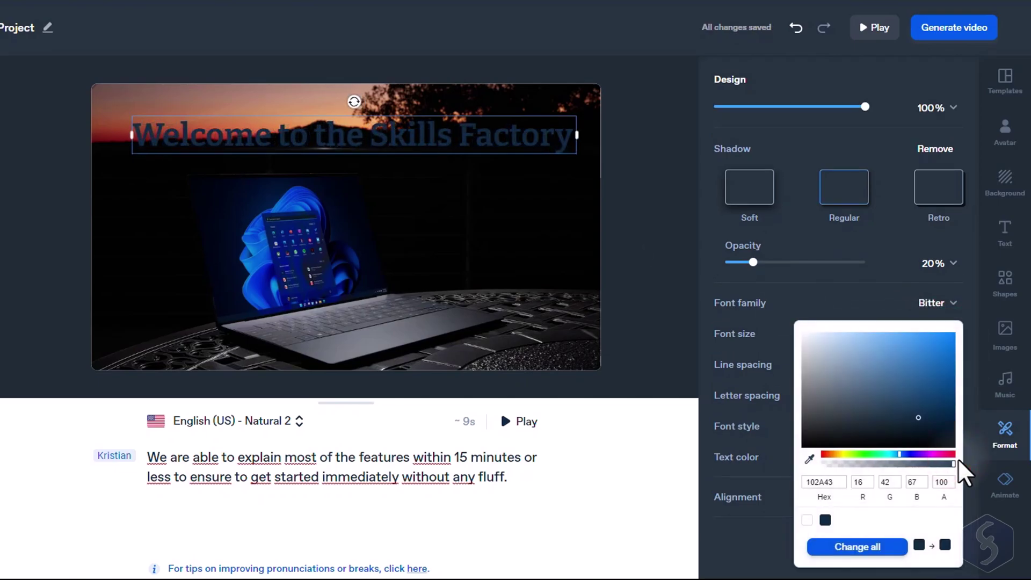
click(950, 455)
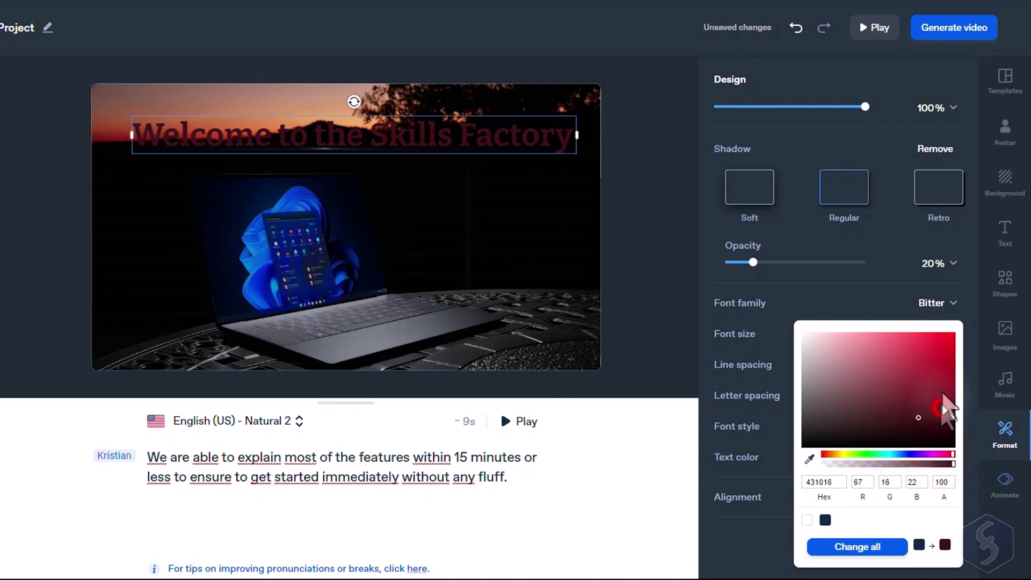
drag(947, 409, 948, 350)
Place a star shape on the right of the scene and fill it orange (F77C01).
click(1013, 291)
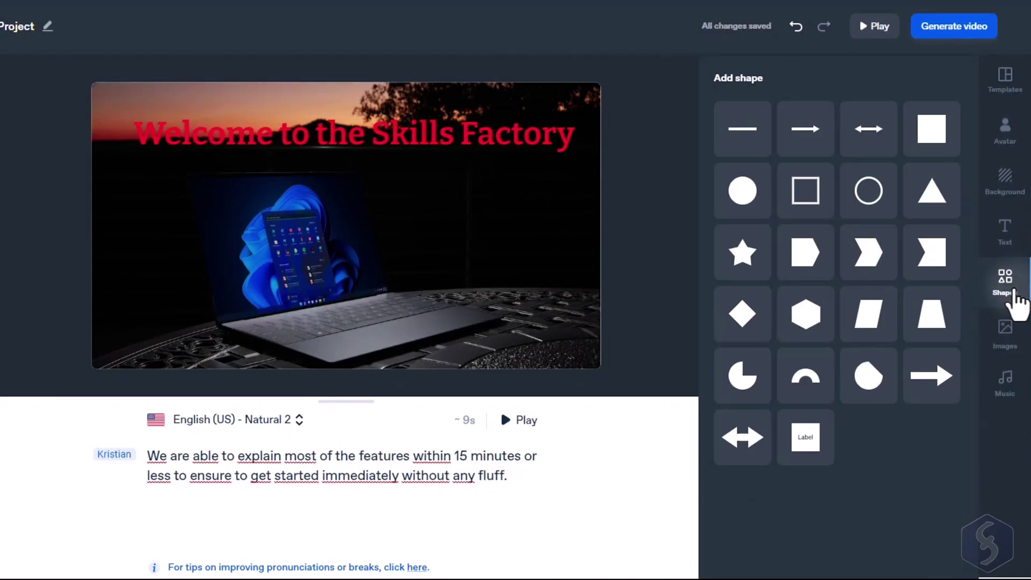
drag(743, 252, 170, 161)
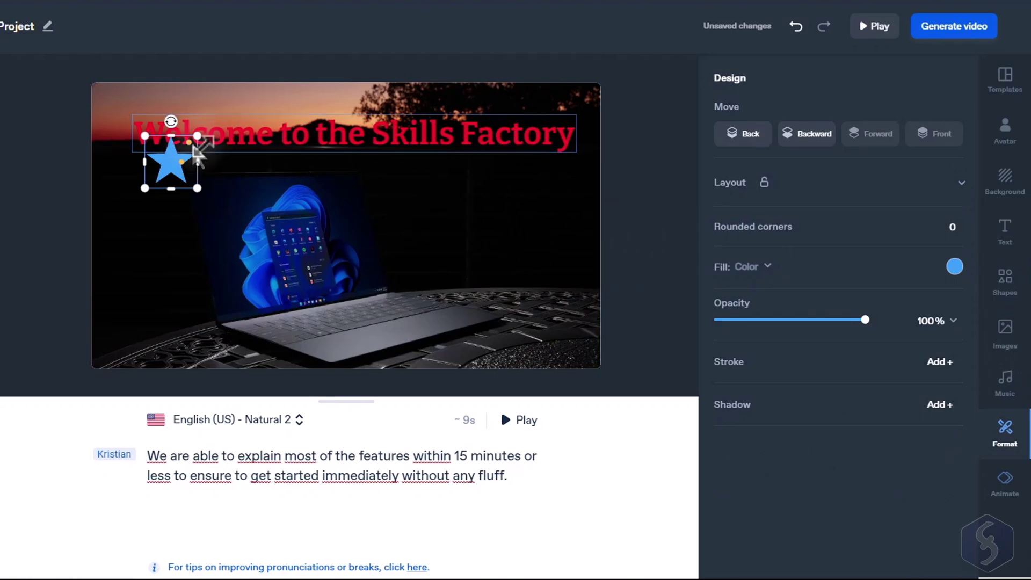
click(955, 266)
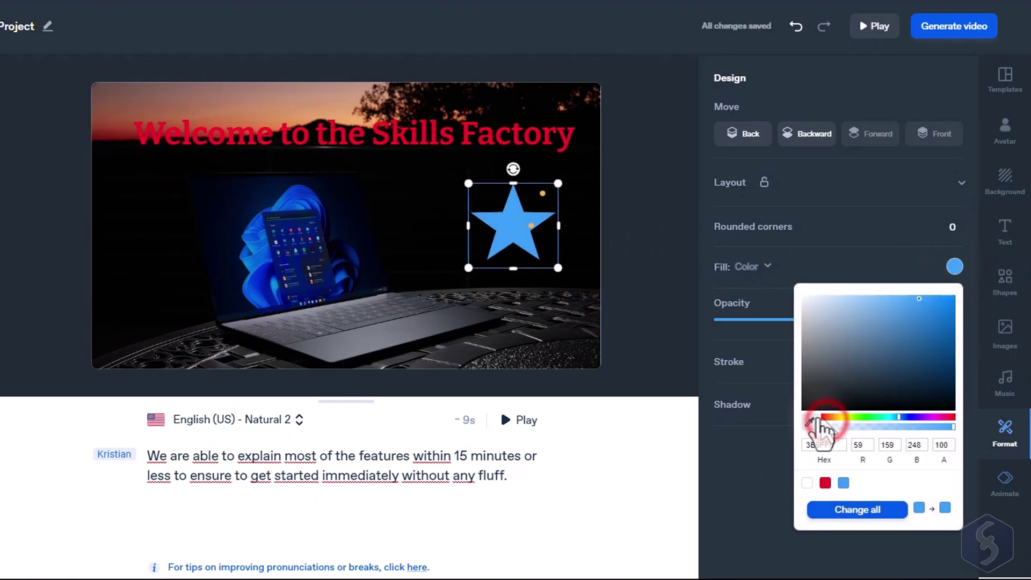
click(825, 417)
click(953, 299)
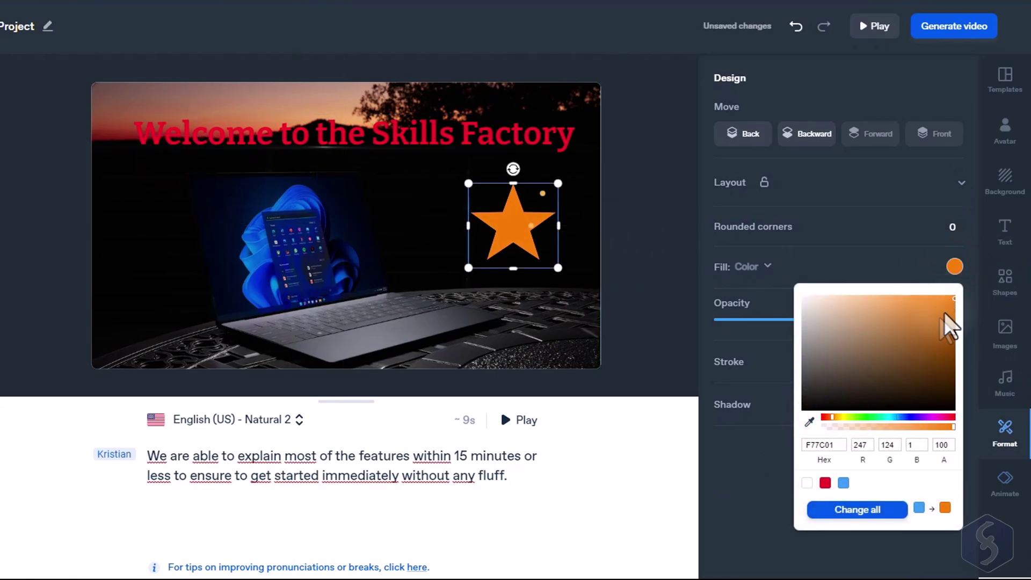
Preview the music tracks and set Learning (00:31) as the background music.
click(972, 269)
click(1012, 387)
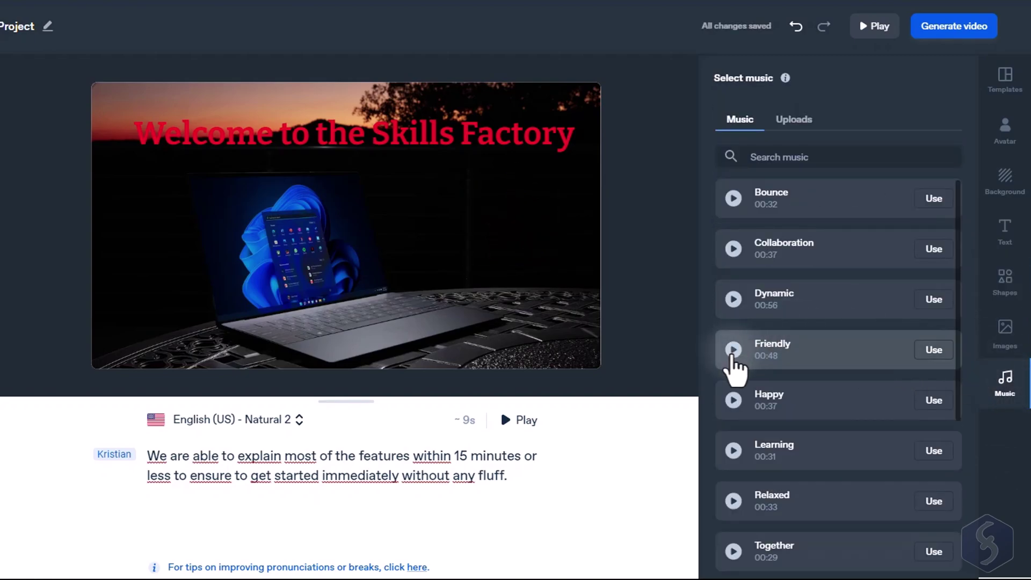
scroll(732, 355, down, 3)
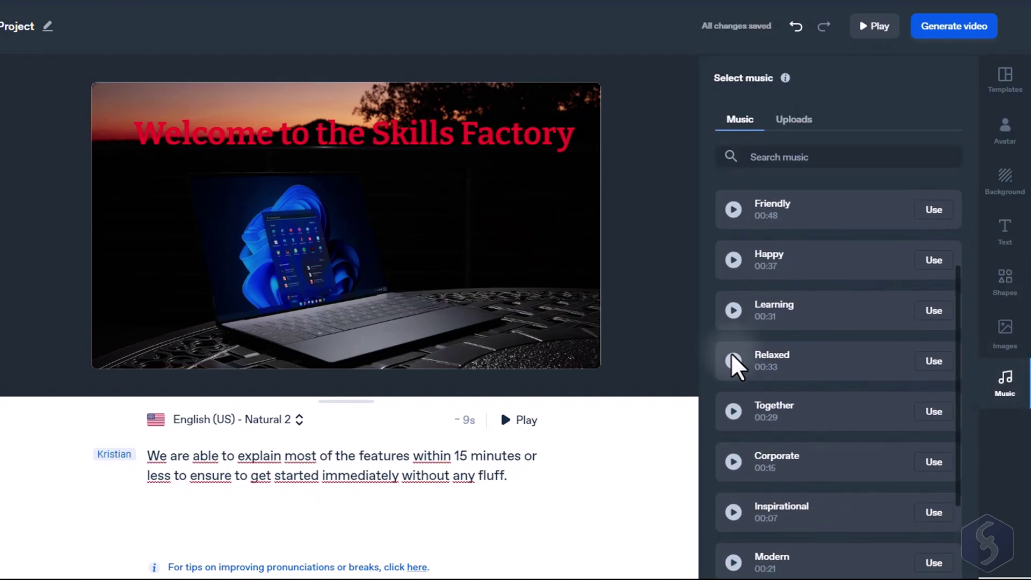
click(733, 310)
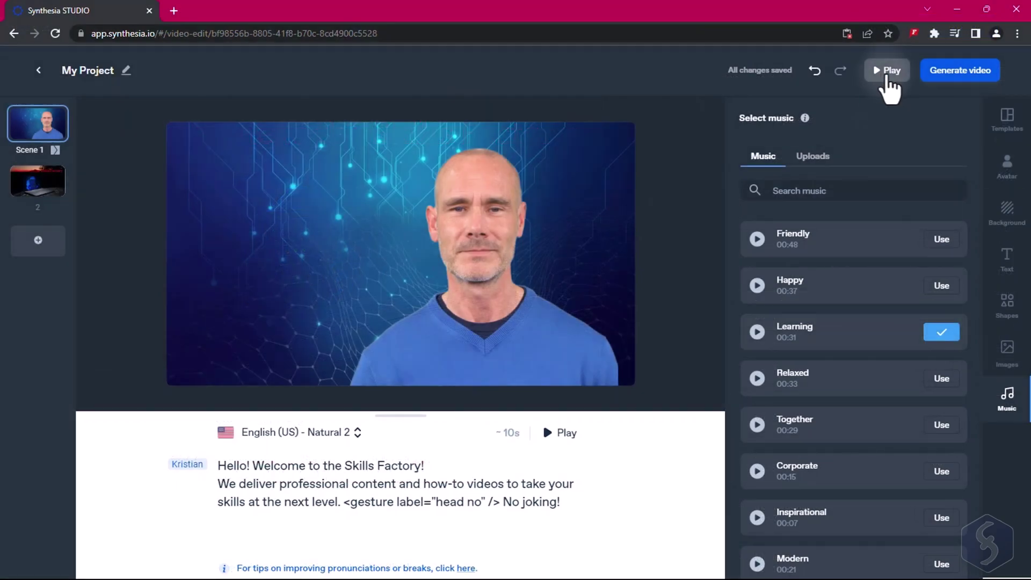
click(887, 77)
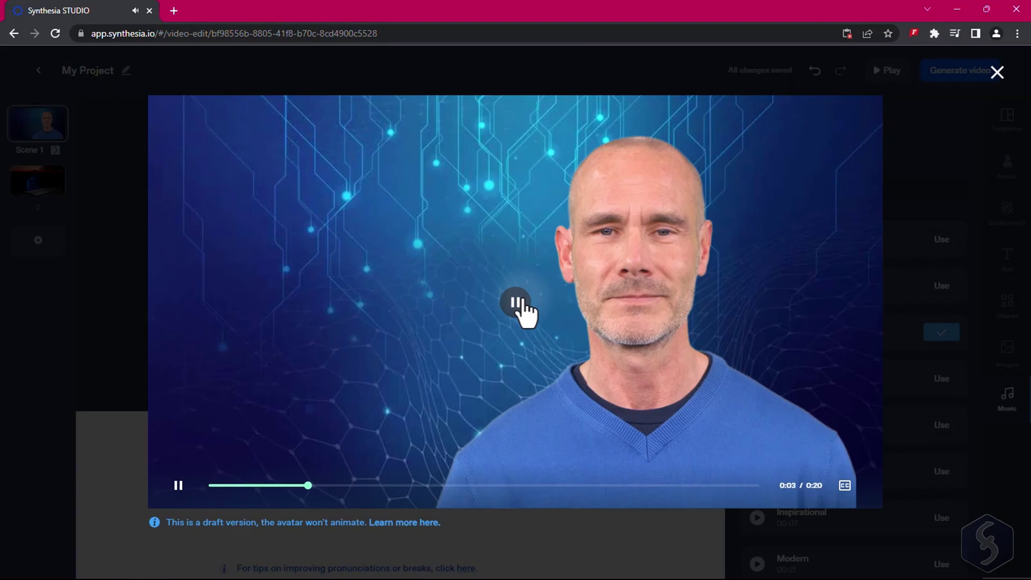
click(924, 81)
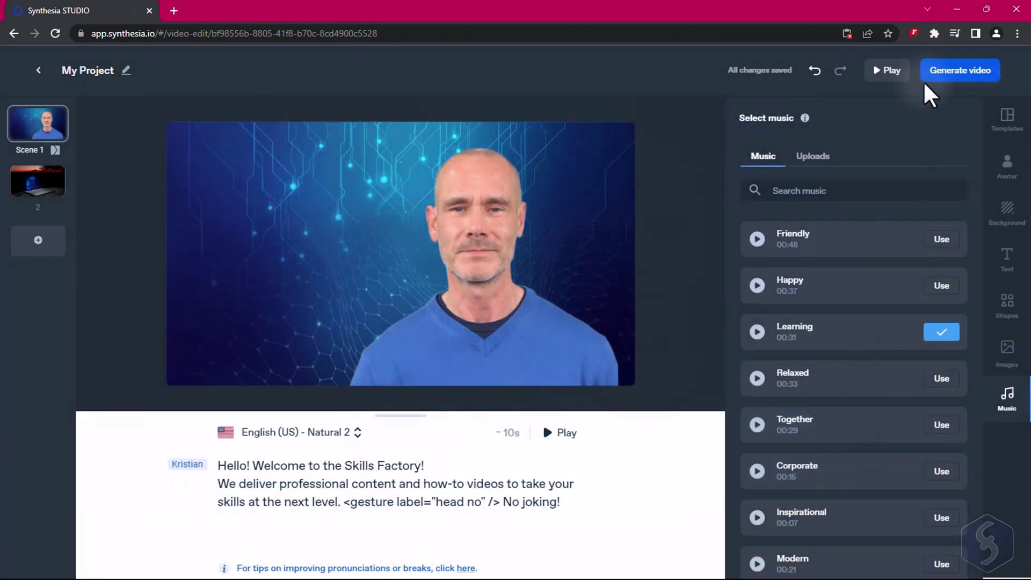
Generate the My Project video.
click(962, 74)
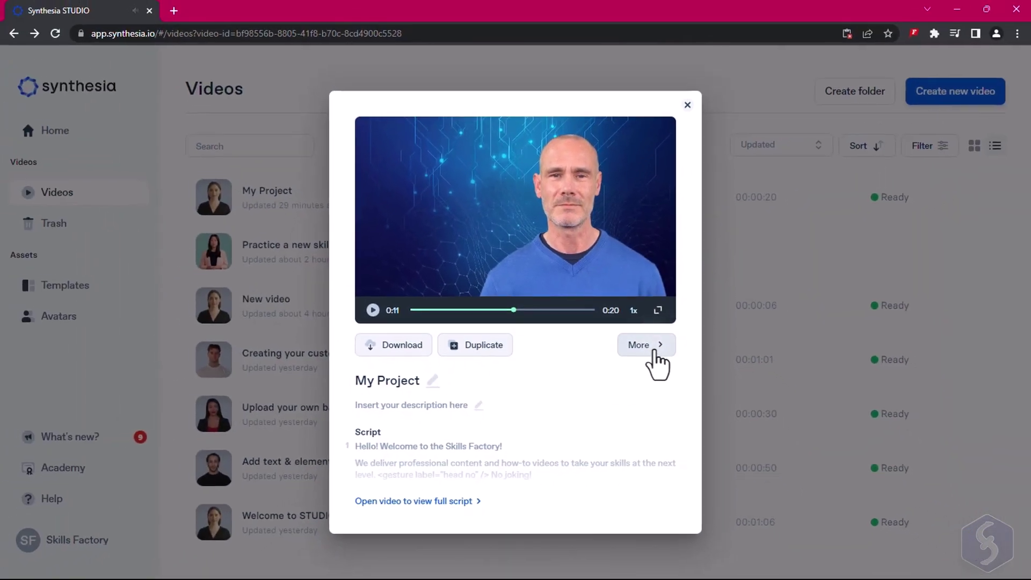
Open the generated My Project video's own page.
click(687, 336)
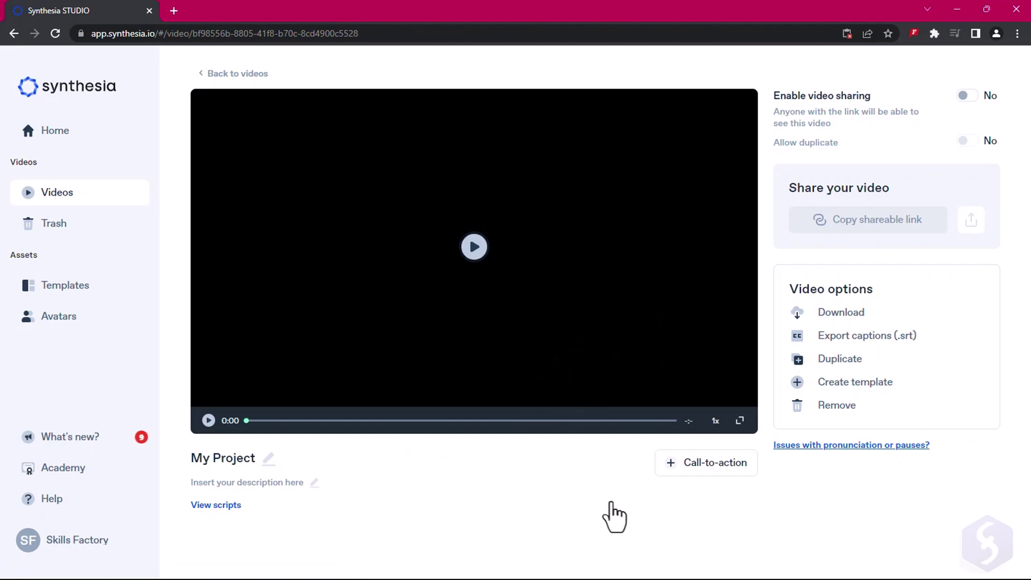